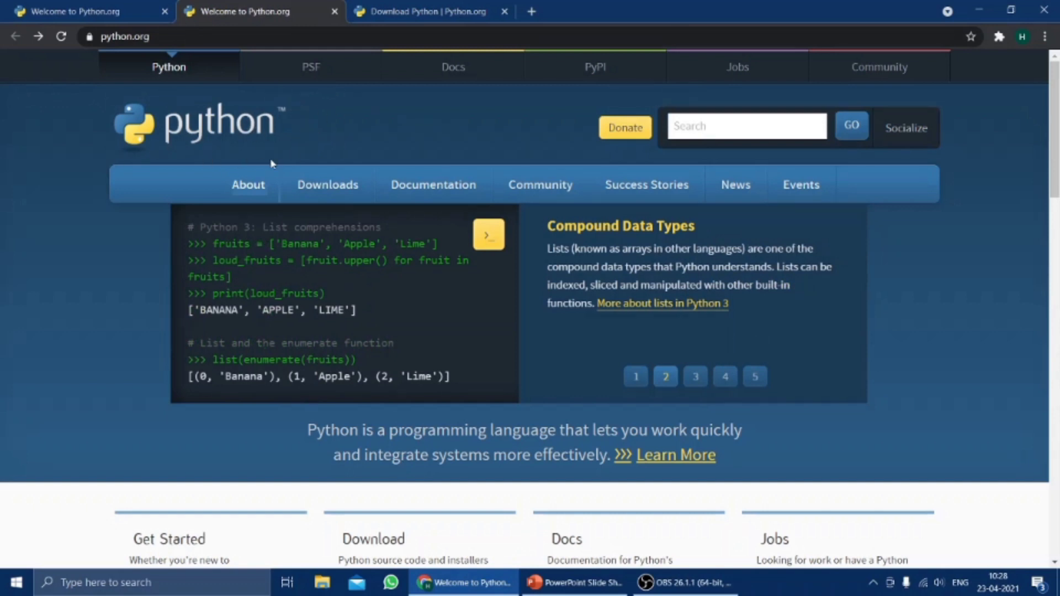
Open the Downloads page of python.org and download the latest Windows installer, Python 3.9.4
mouse_move(247, 185)
mouse_move(431, 188)
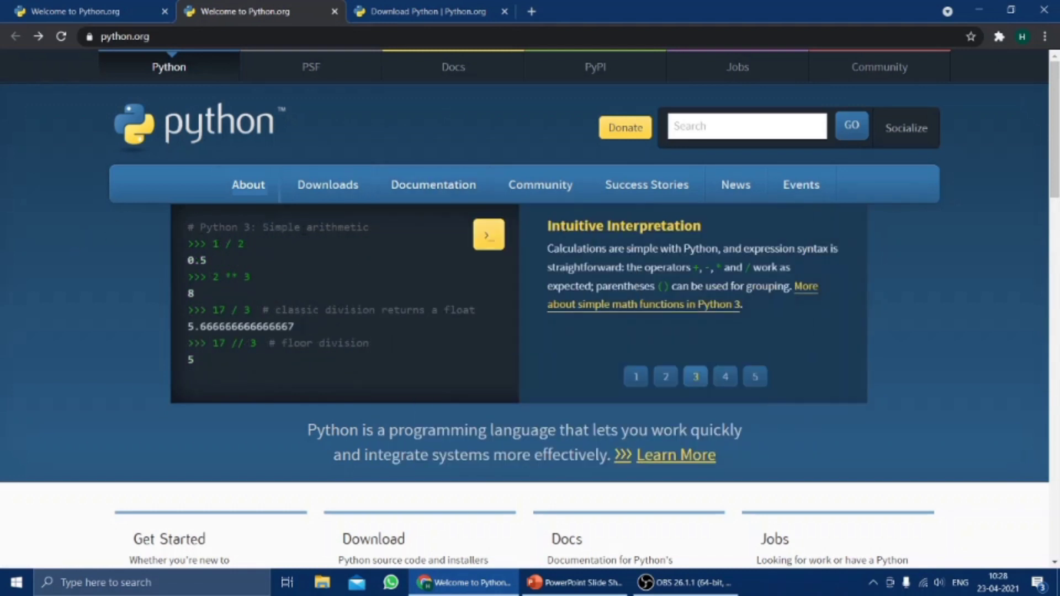
mouse_move(328, 188)
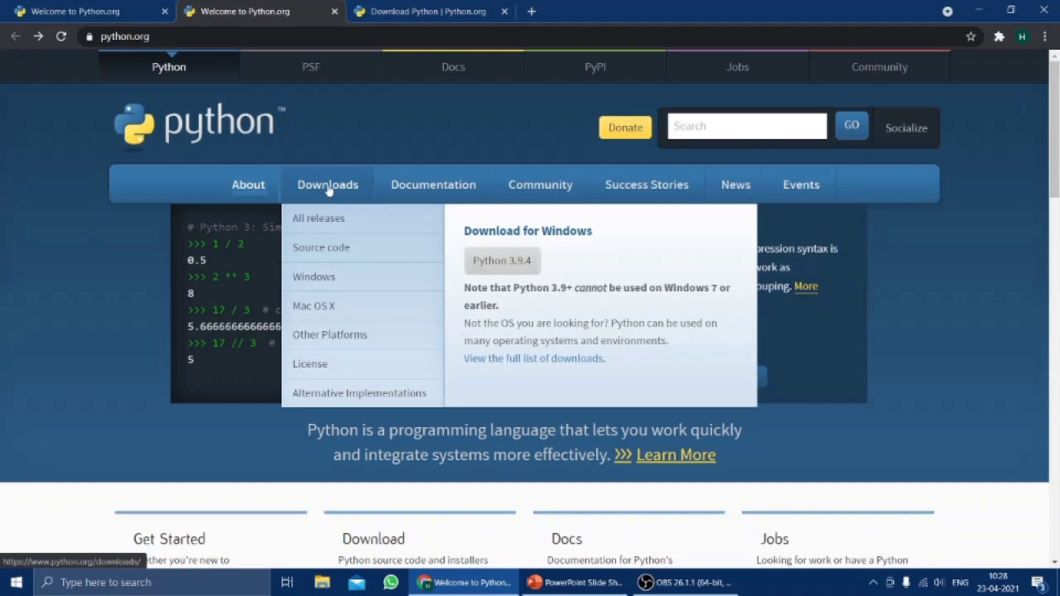
scroll(329, 273, "down", 5)
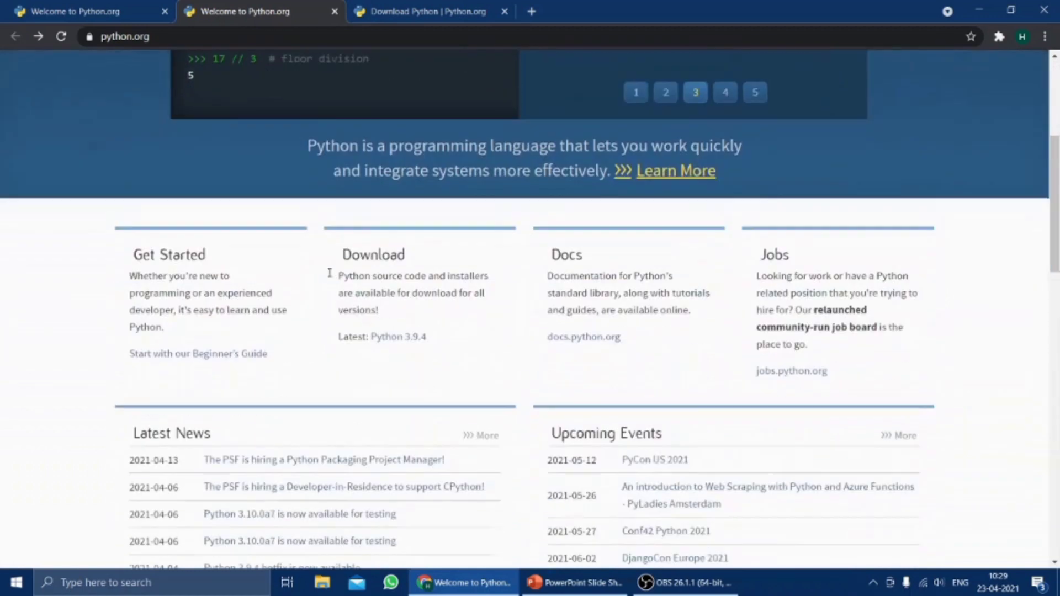
left_click_drag(343, 254, 427, 255)
left_click(410, 246)
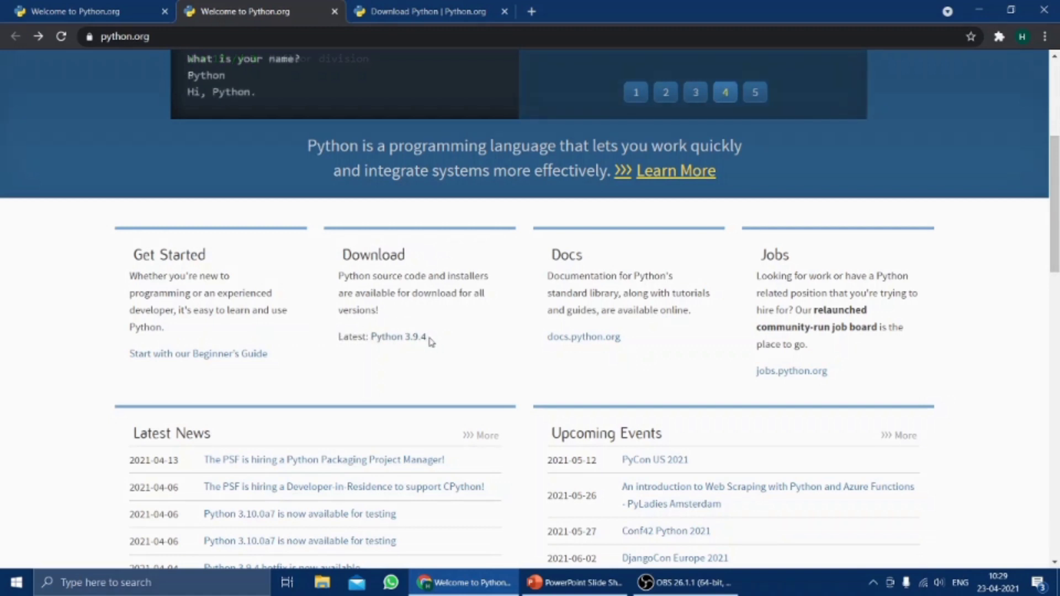
scroll(436, 341, "up", 5)
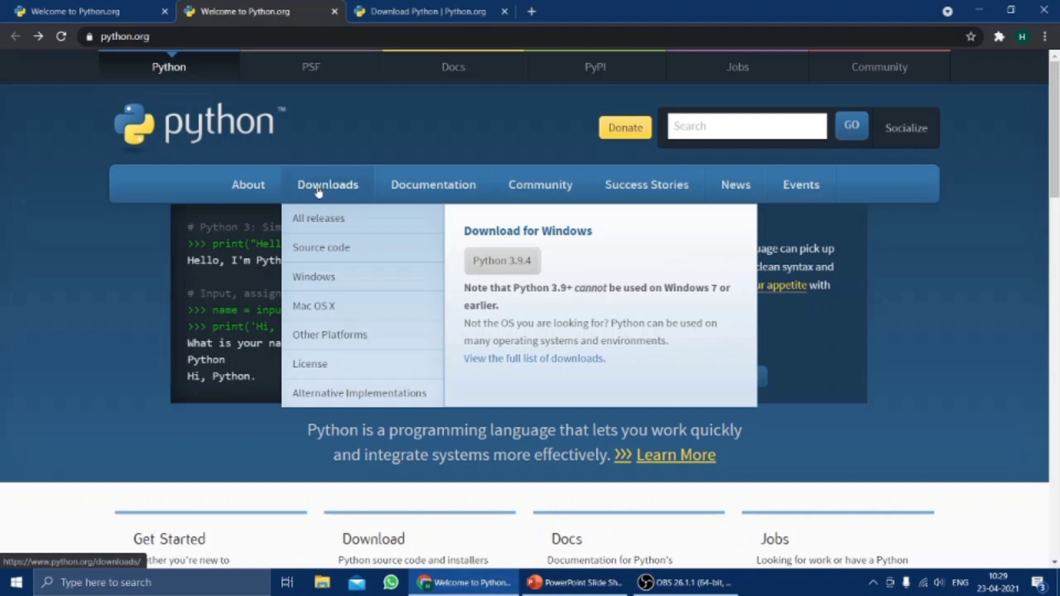
left_click(318, 192)
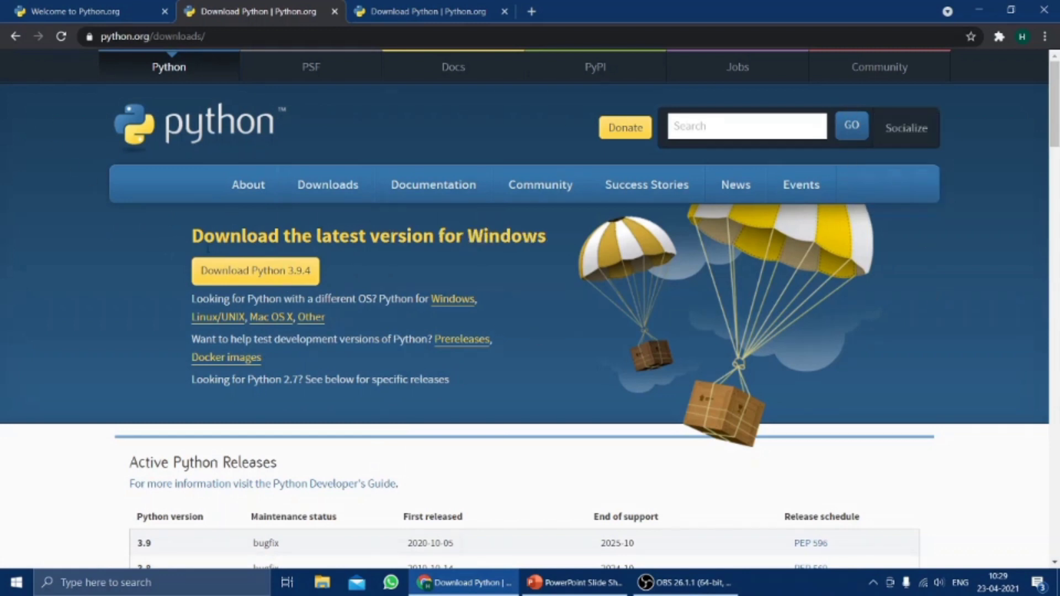
left_click_drag(193, 236, 583, 249)
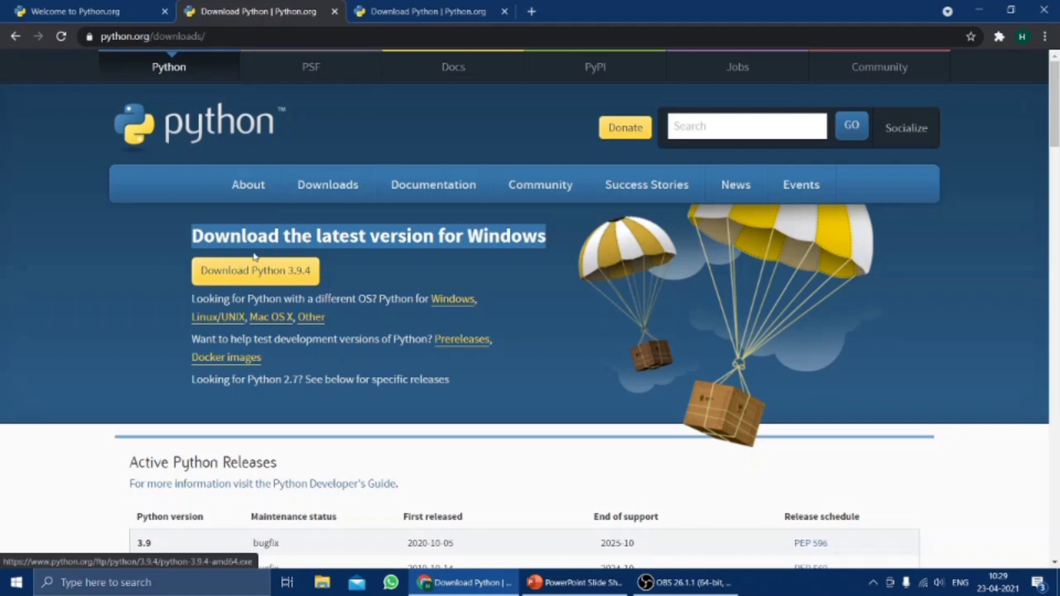
left_click(285, 277)
Examine the active Python releases and the list of specific releases by version number, with their release dates and download links
scroll(413, 274, "down", 2)
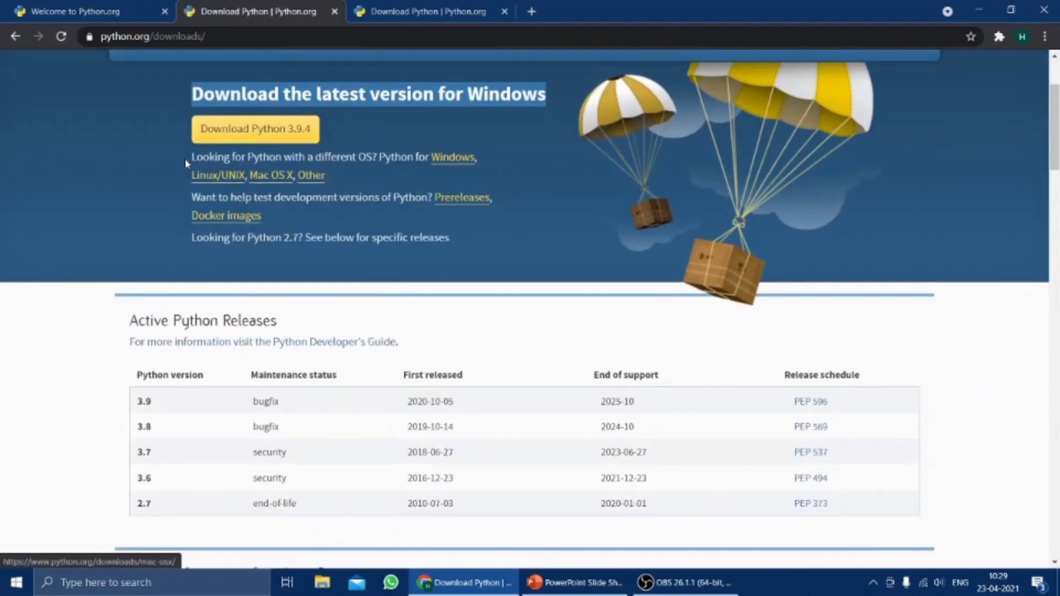
scroll(333, 255, "down", 2)
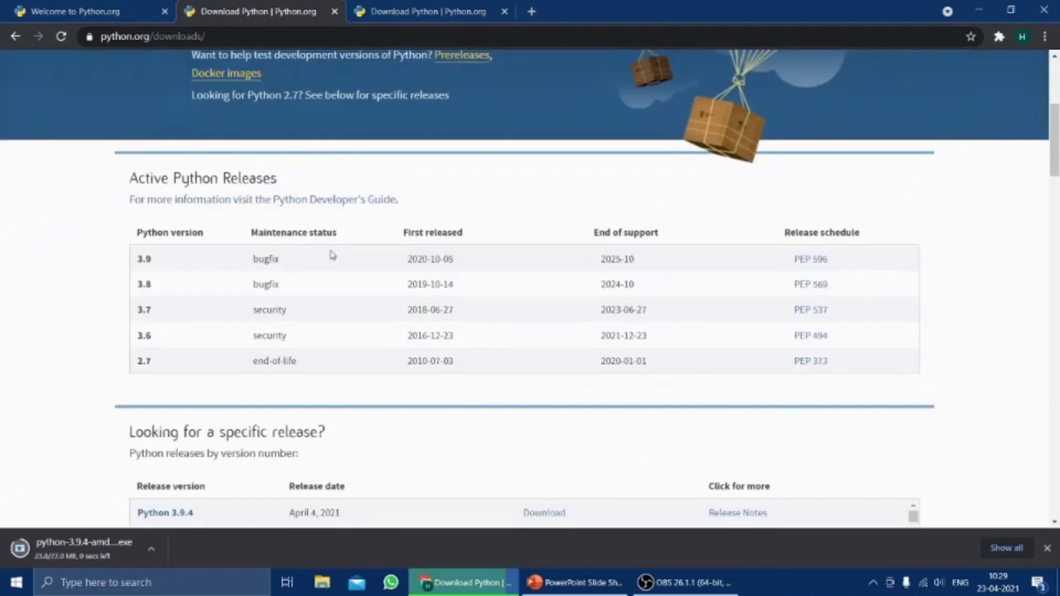
scroll(333, 255, "down", 1)
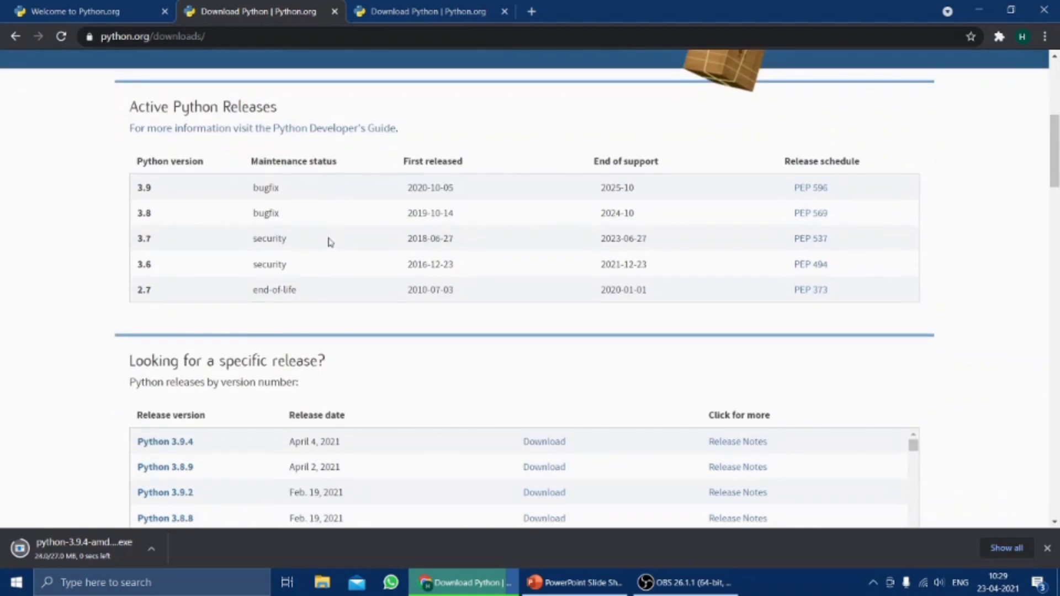
scroll(329, 241, "down", 4)
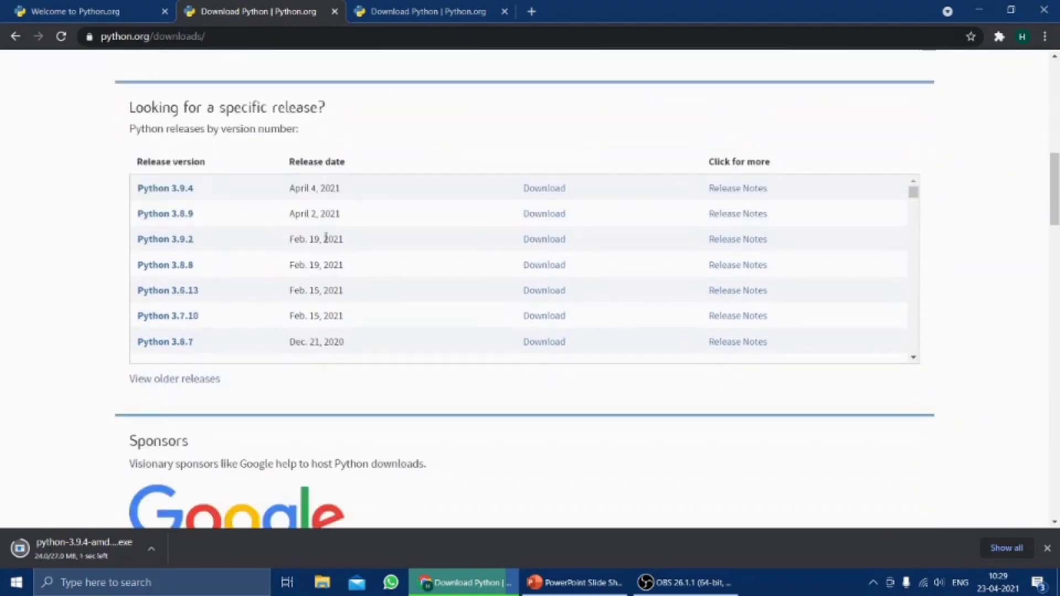
scroll(155, 155, "up", 1)
left_click_drag(128, 149, 329, 165)
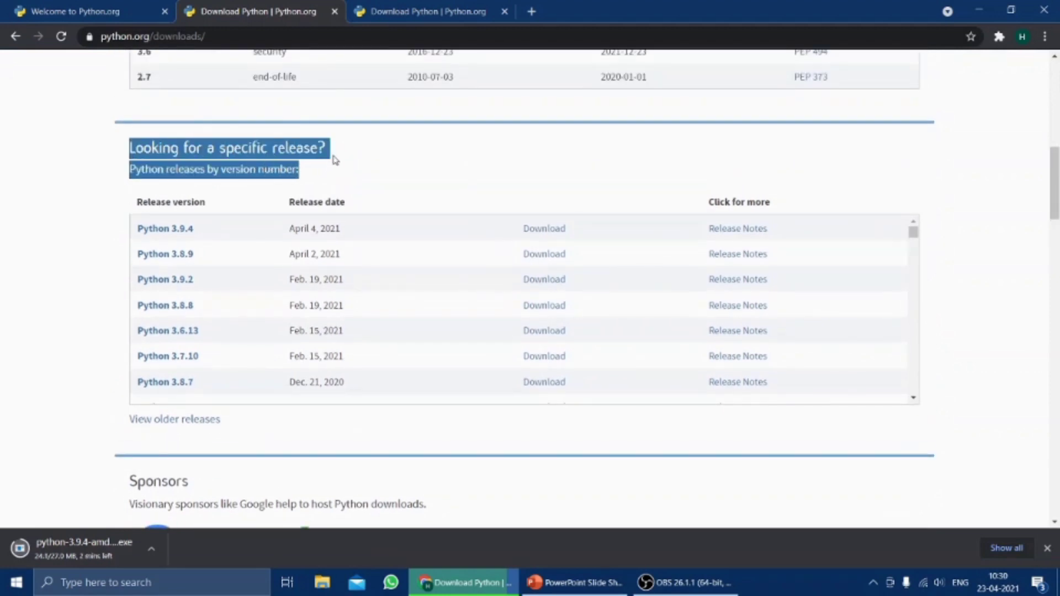
left_click(333, 158)
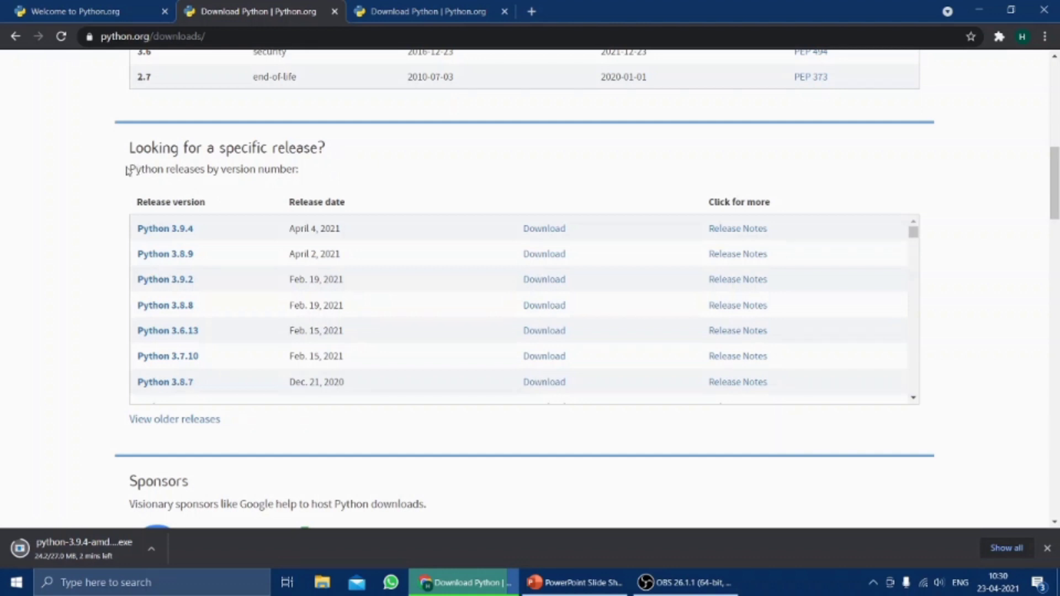
left_click_drag(130, 168, 325, 175)
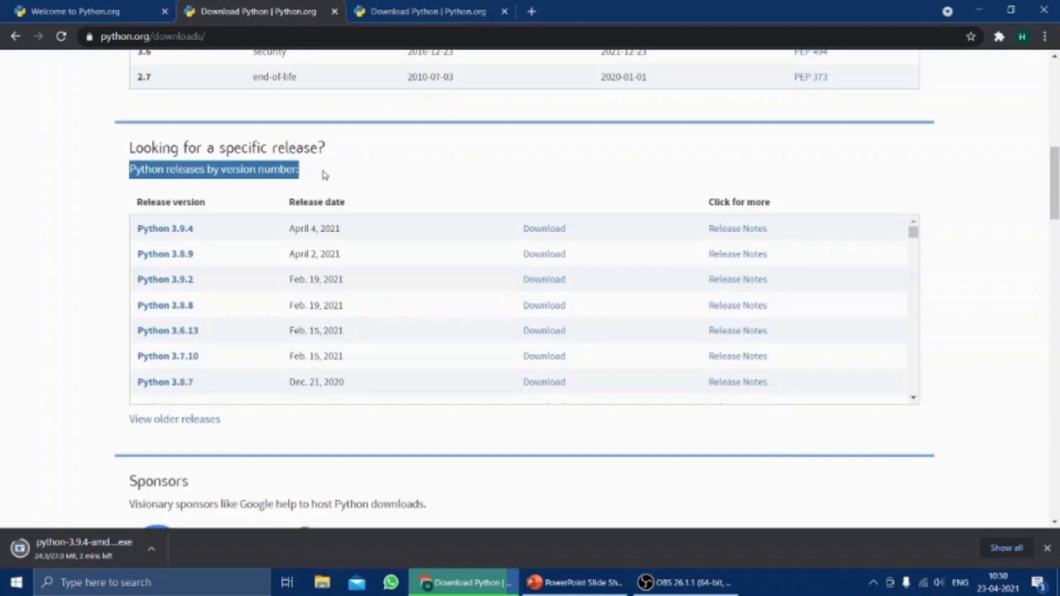
left_click(325, 175)
left_click_drag(126, 201, 225, 392)
left_click(364, 179)
left_click_drag(293, 218, 372, 225)
left_click(282, 234)
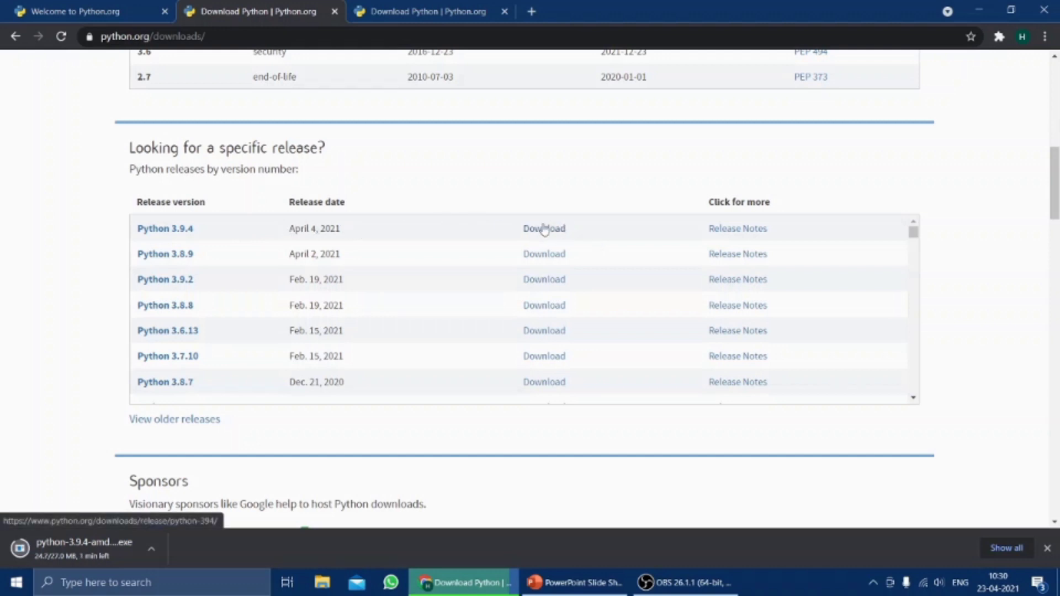
scroll(233, 257, "down", 1)
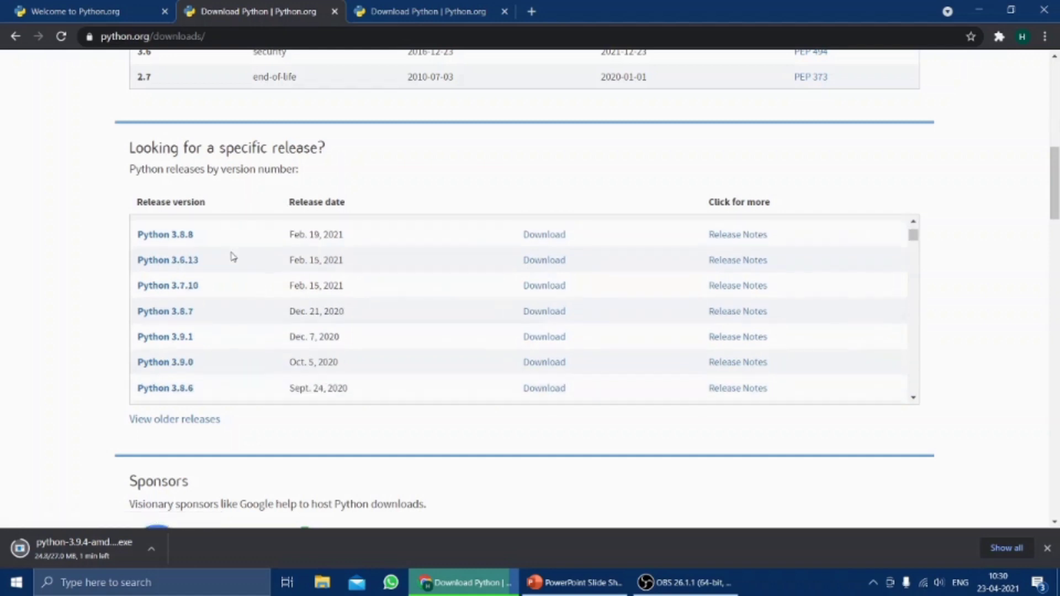
scroll(233, 257, "up", 1)
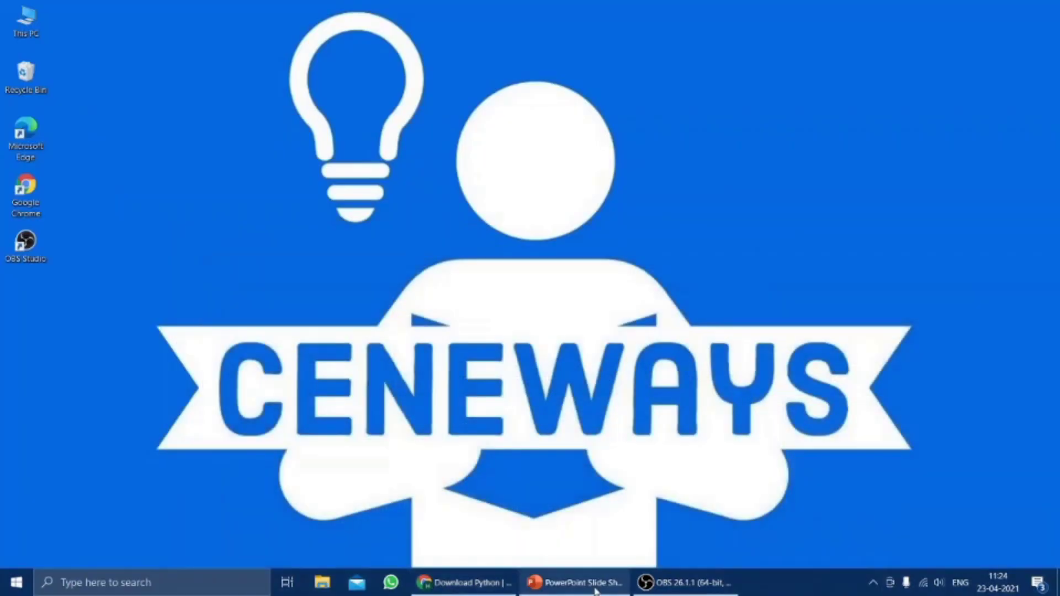
Switch to Chrome, check its download history for the Python installer, and minimize the browser
mouse_move(601, 583)
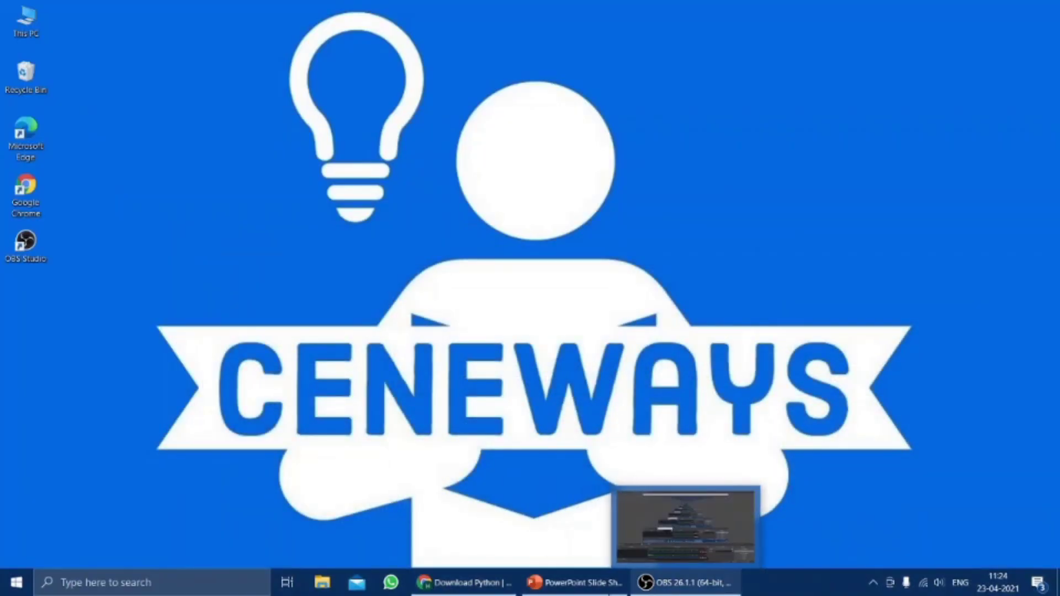
left_click(479, 584)
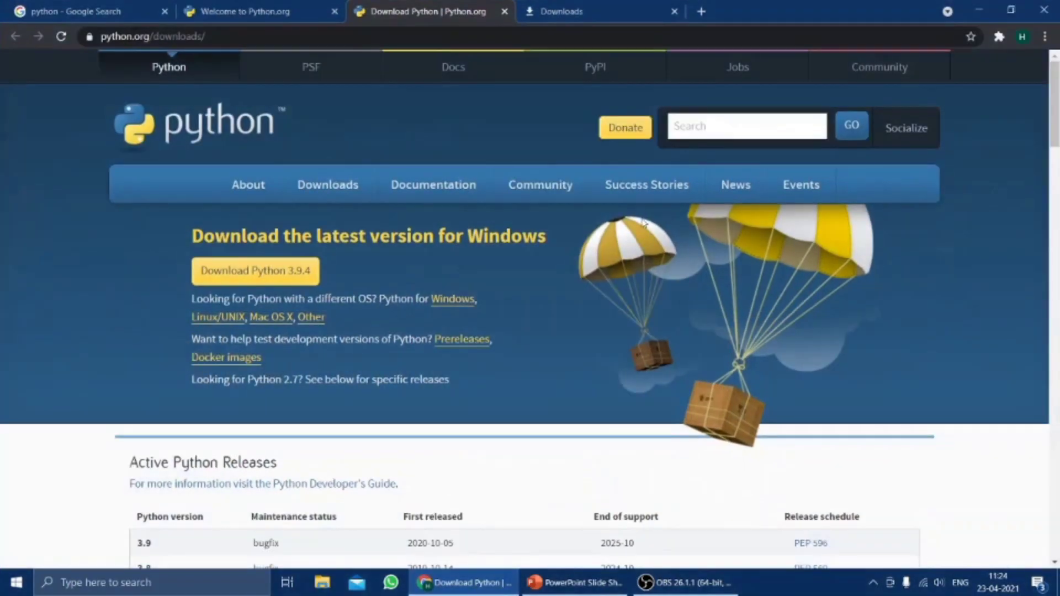
left_click(1044, 38)
left_click(954, 132)
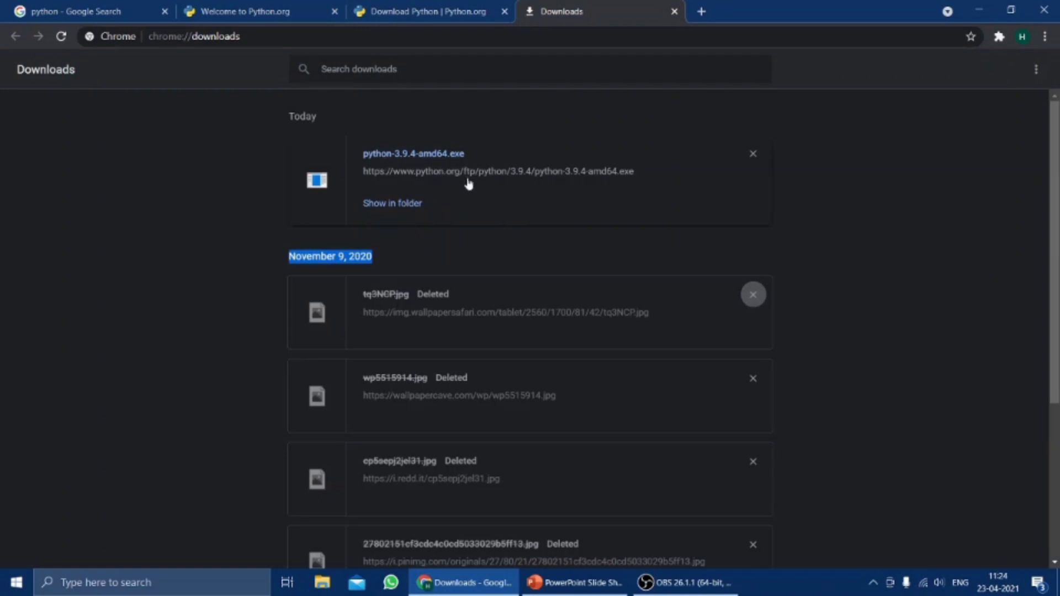
left_click(979, 10)
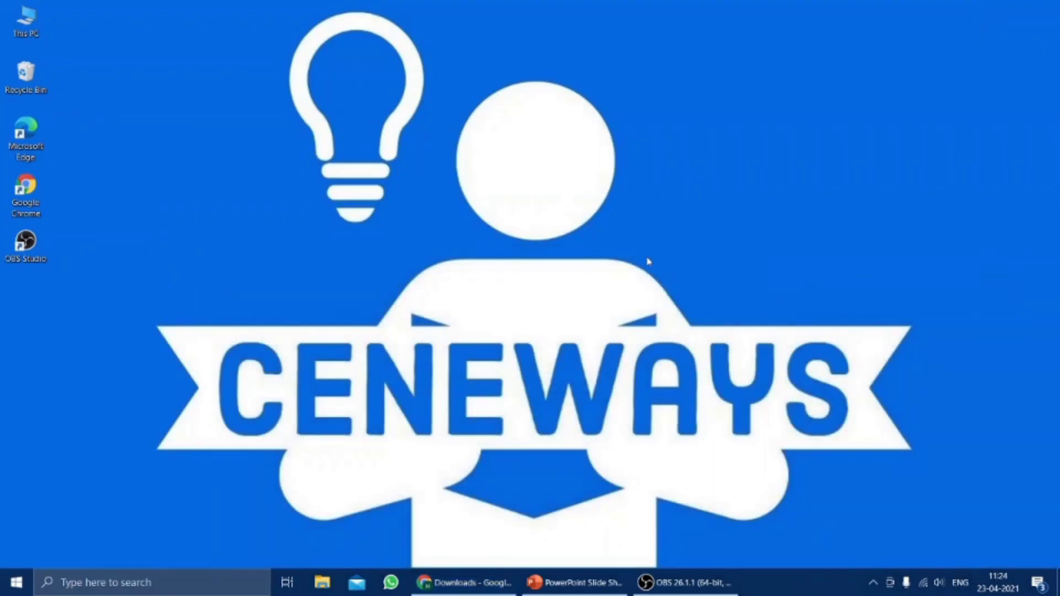
Open the Downloads folder in File Explorer and run python-3.9.4-amd64.exe
left_click(324, 583)
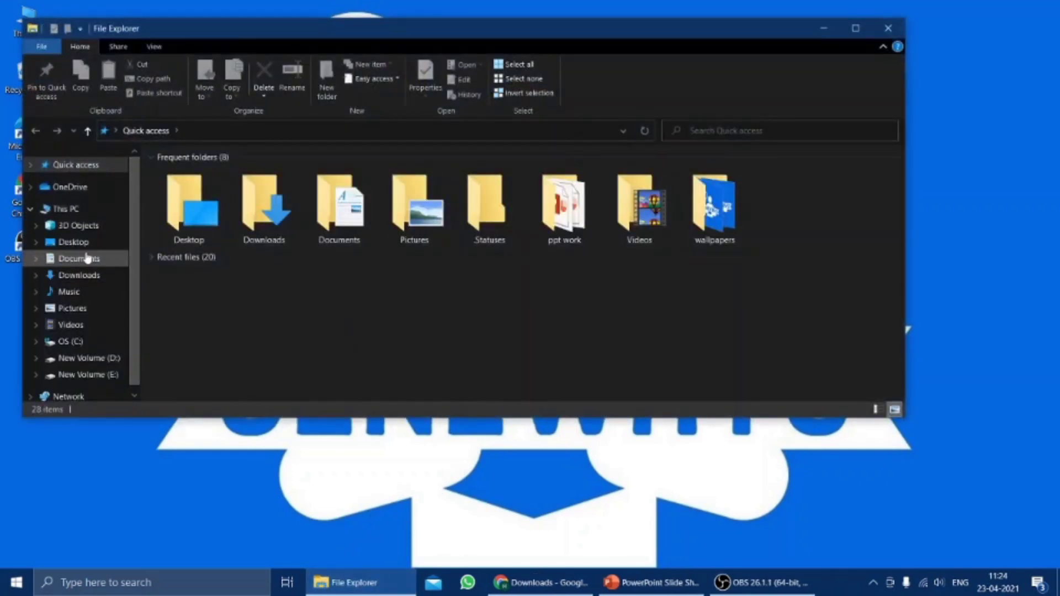
left_click(79, 276)
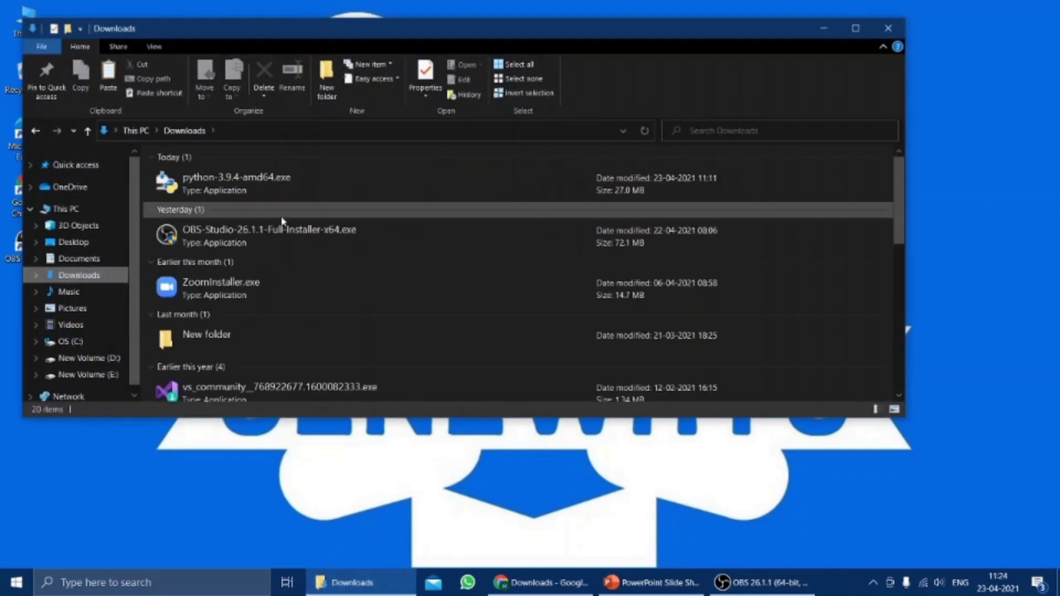
double_click(247, 193)
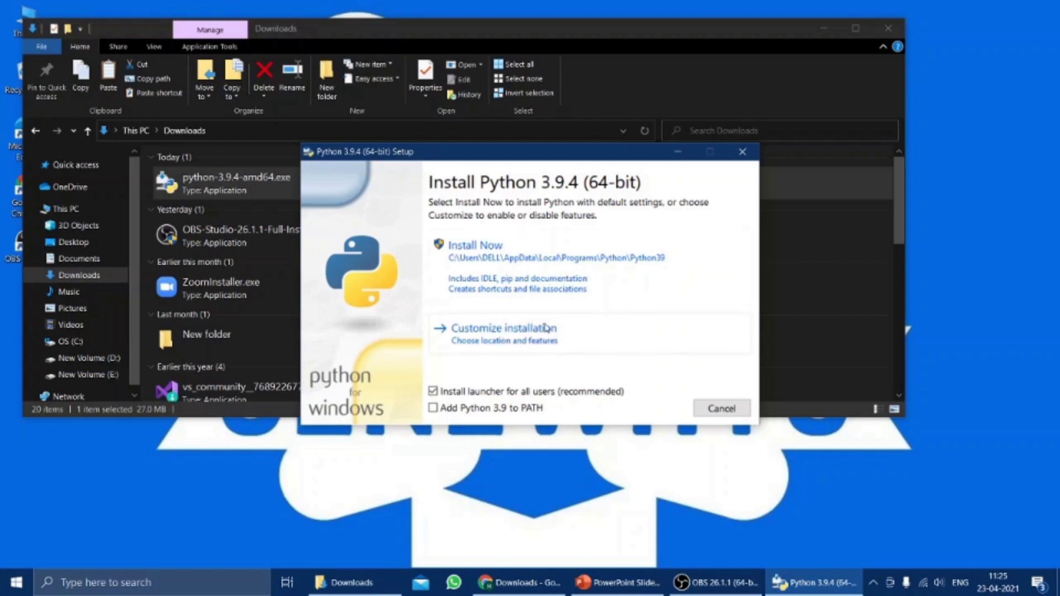
Enable Add Python 3.9 to PATH, choose a customized installation, and accept the default optional features
left_click(472, 413)
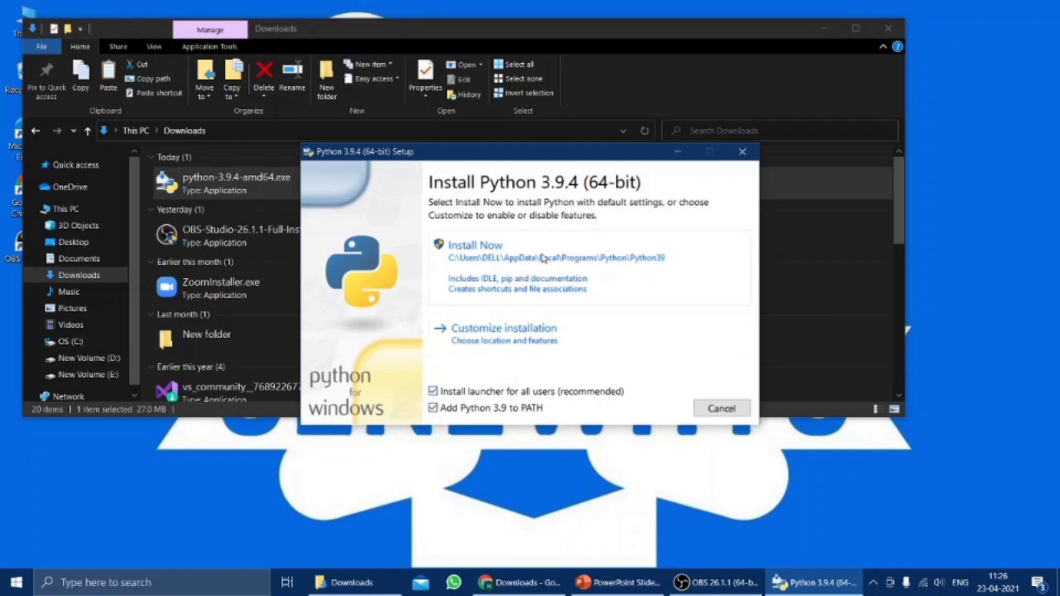
left_click(529, 339)
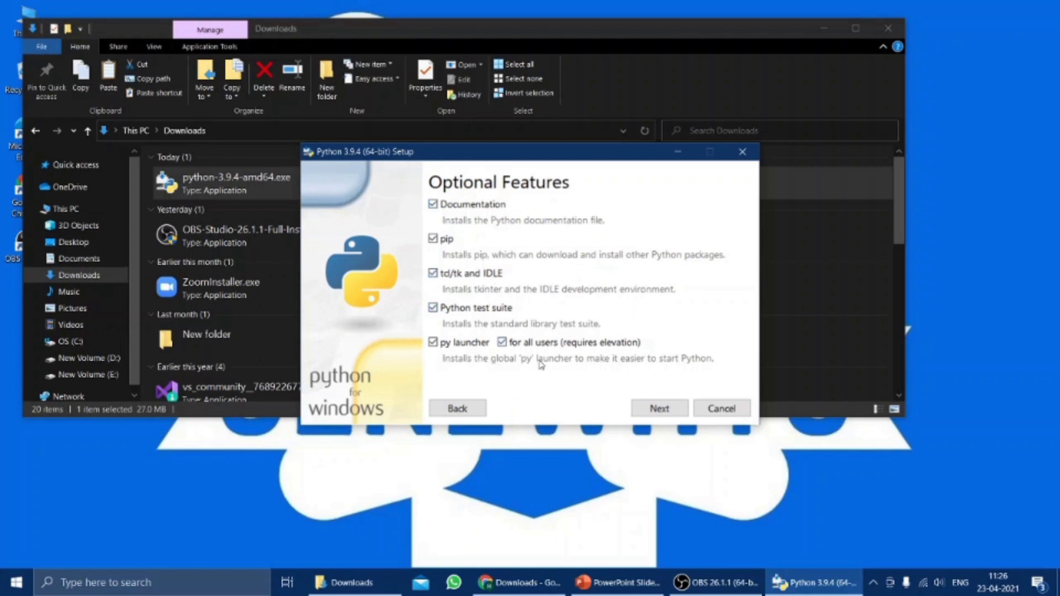
left_click(676, 414)
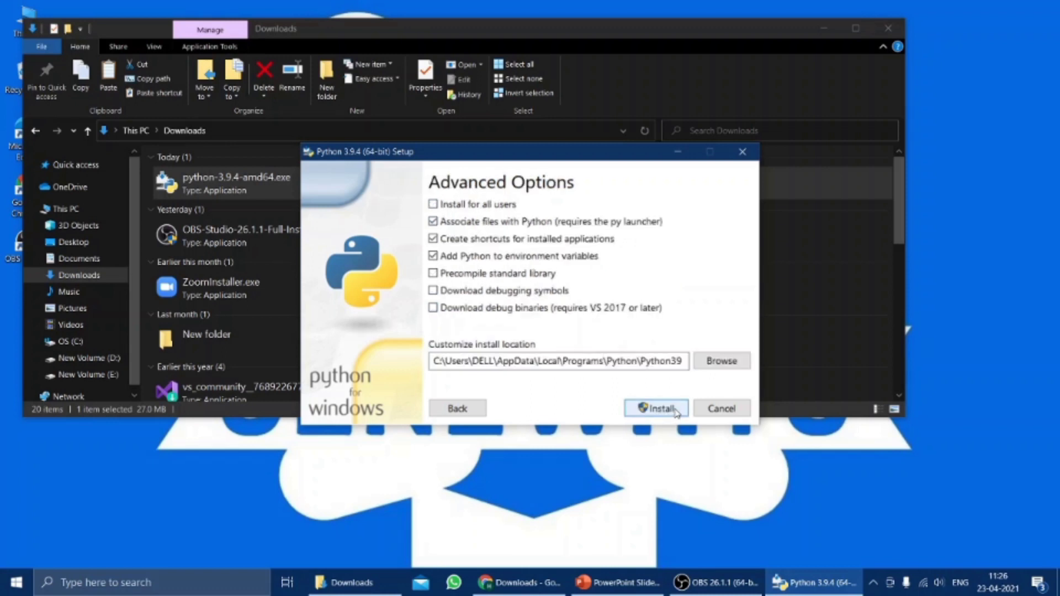
left_click_drag(685, 361, 434, 360)
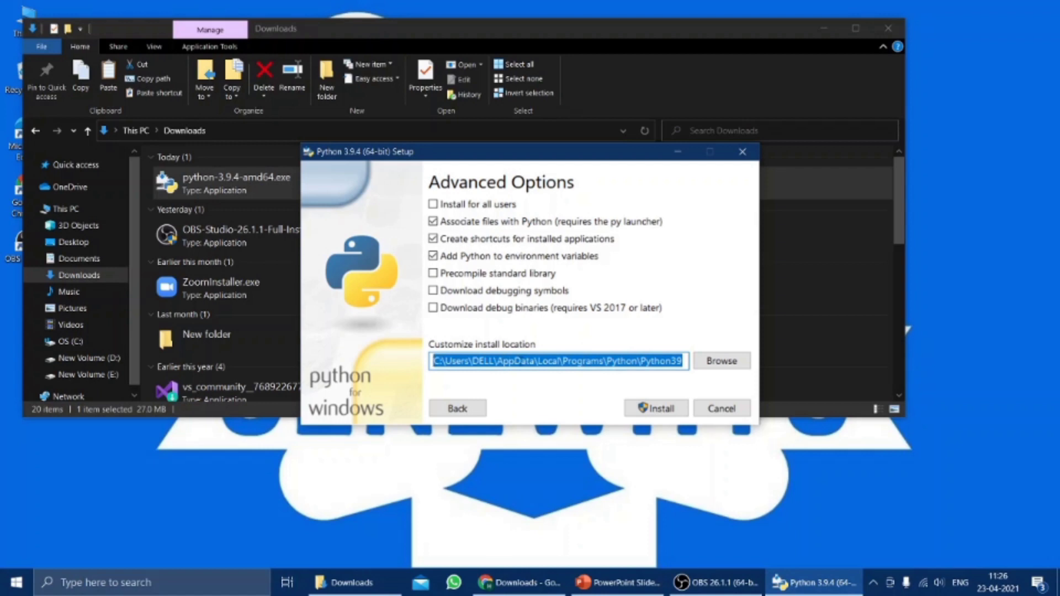
left_click(685, 363)
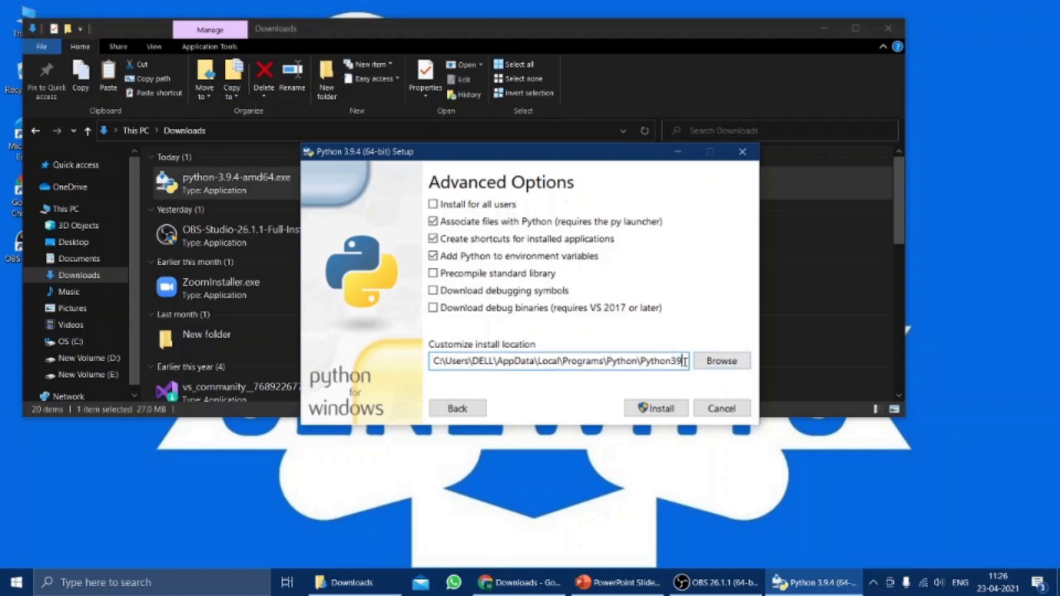
left_click(720, 361)
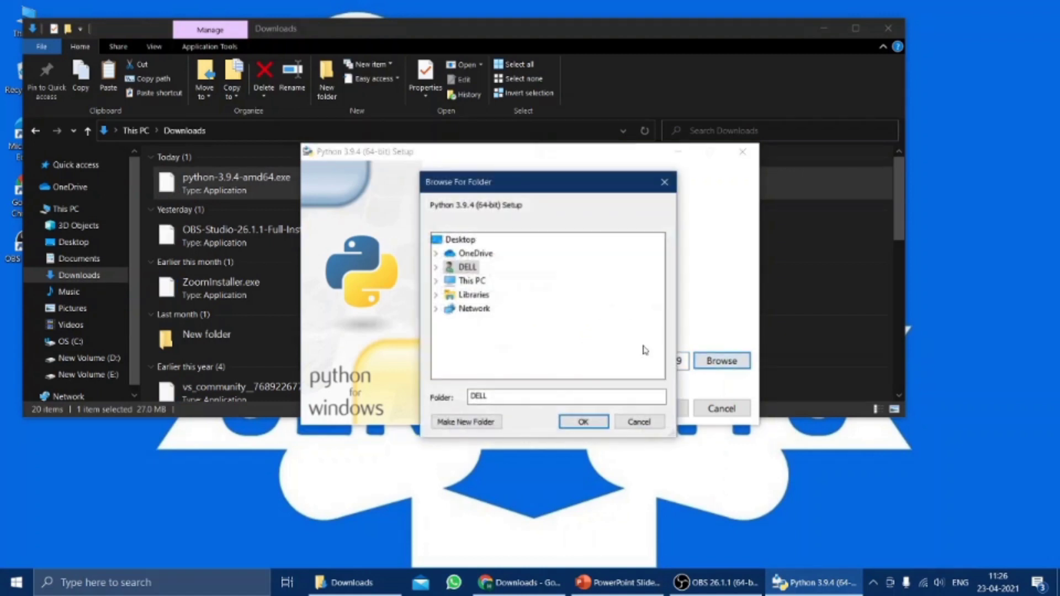
left_click(660, 184)
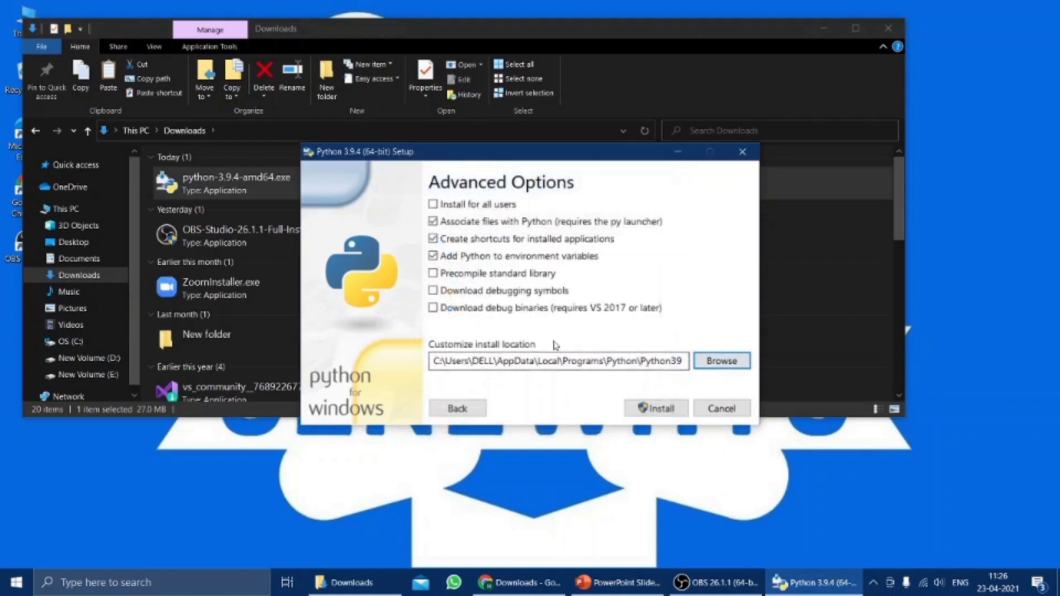
Start the Python 3.9.4 installation with the default advanced options and close the Downloads folder window
left_click(640, 408)
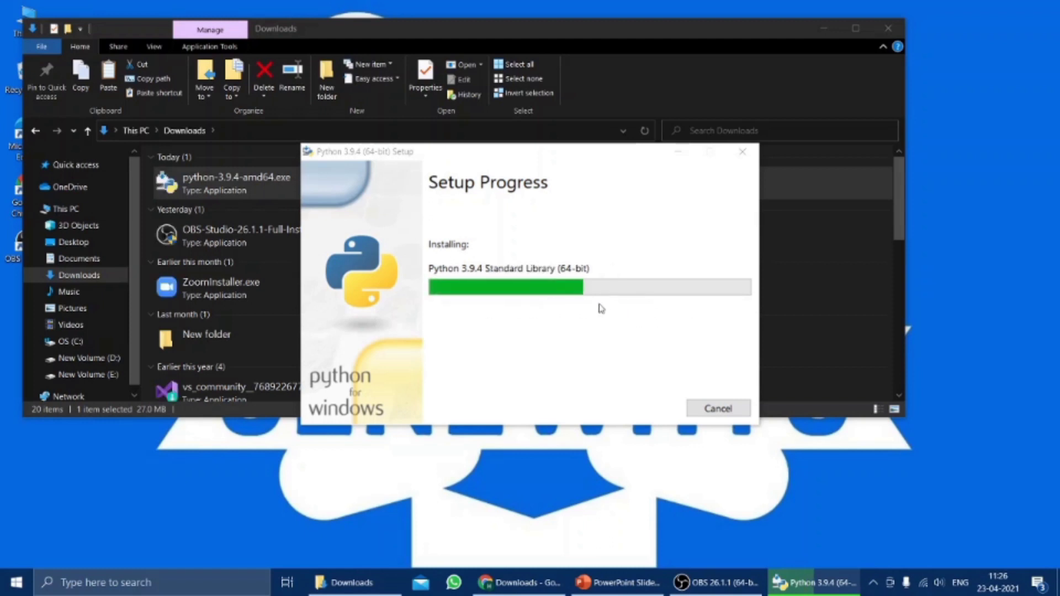
left_click(824, 28)
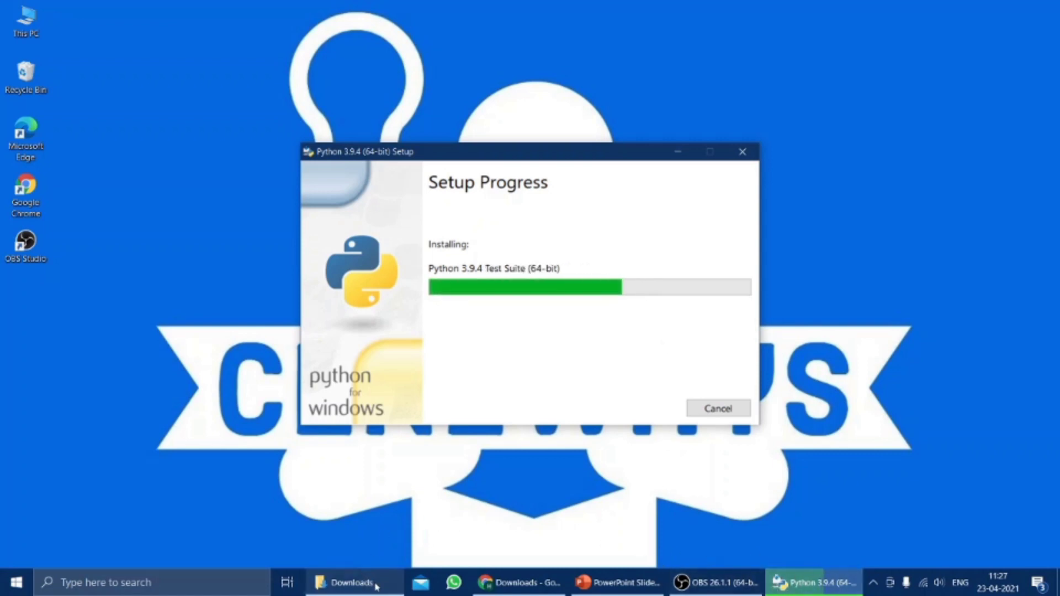
mouse_move(386, 590)
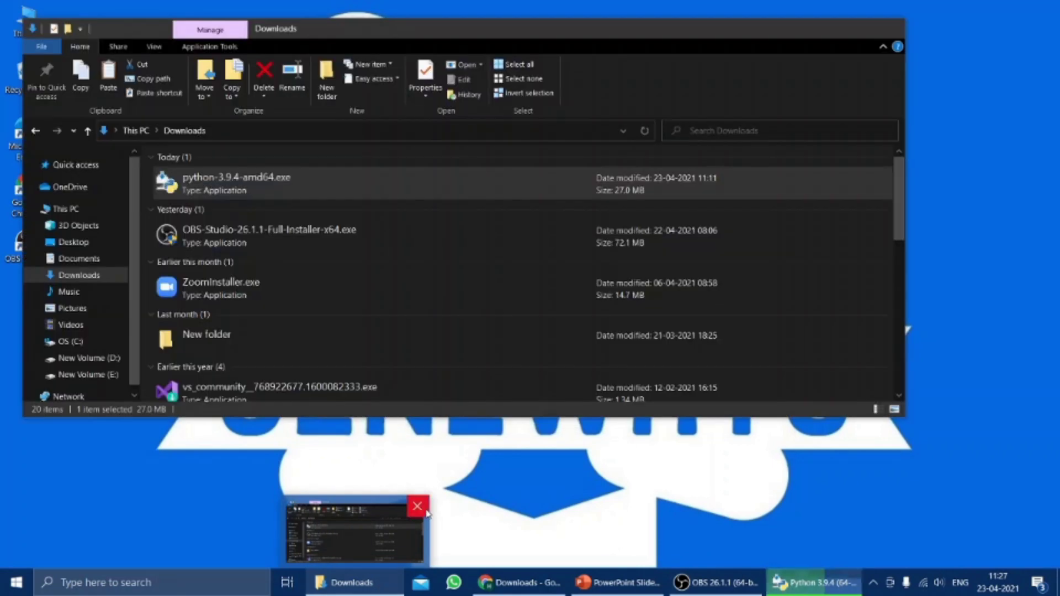
left_click(425, 499)
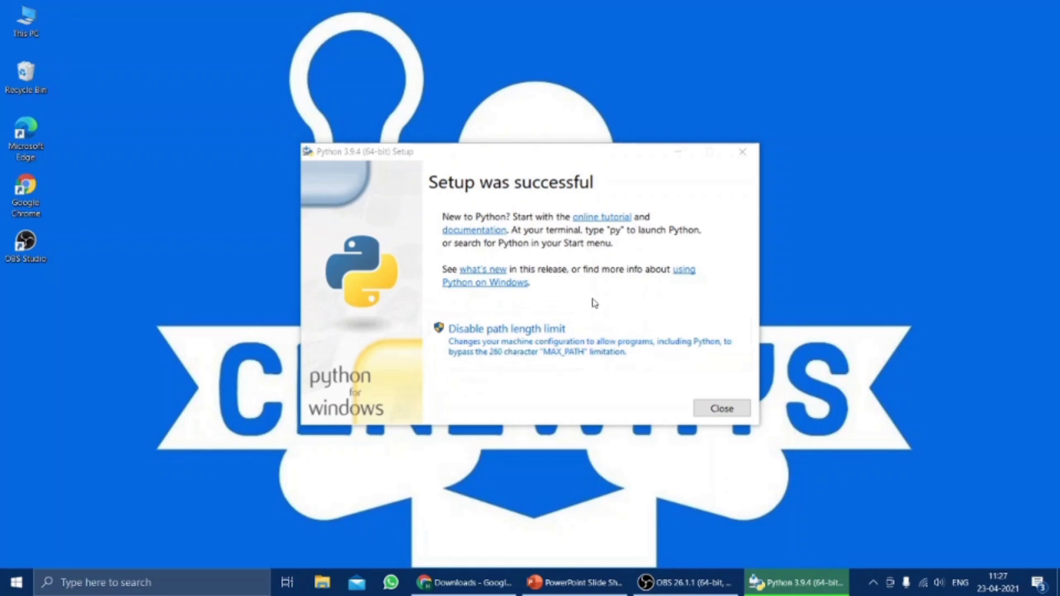
Close the completed Python setup window, search Windows for cmd, and open Command Prompt
left_click(721, 408)
left_click(234, 569)
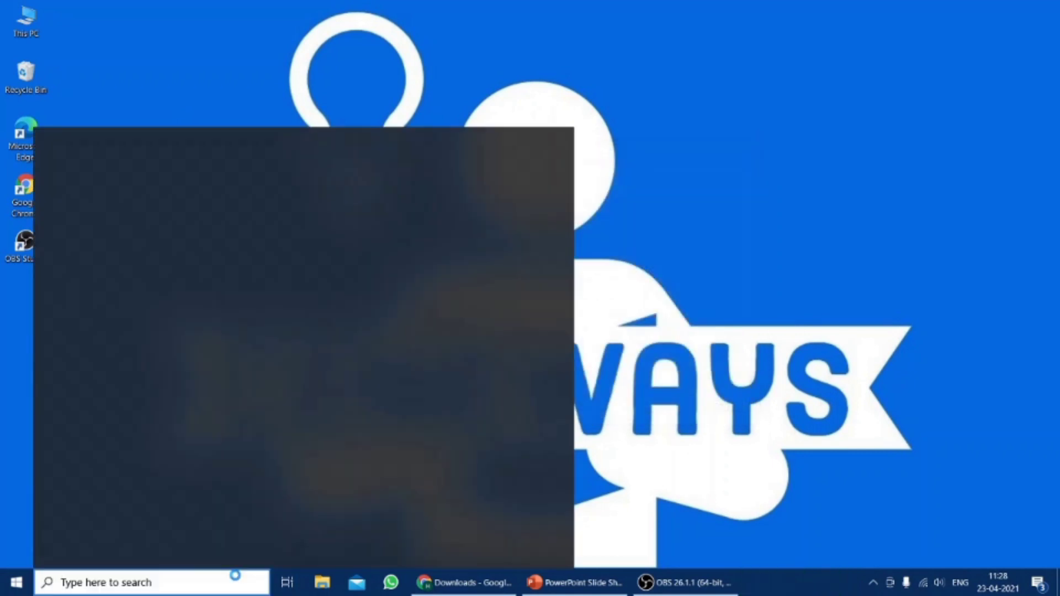
type("cmd")
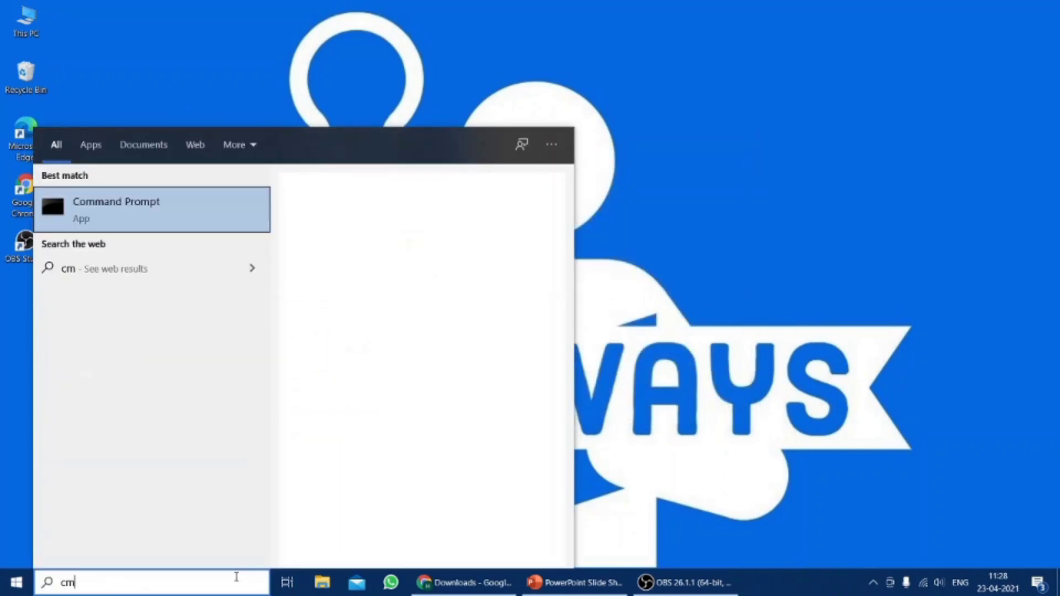
left_click(260, 223)
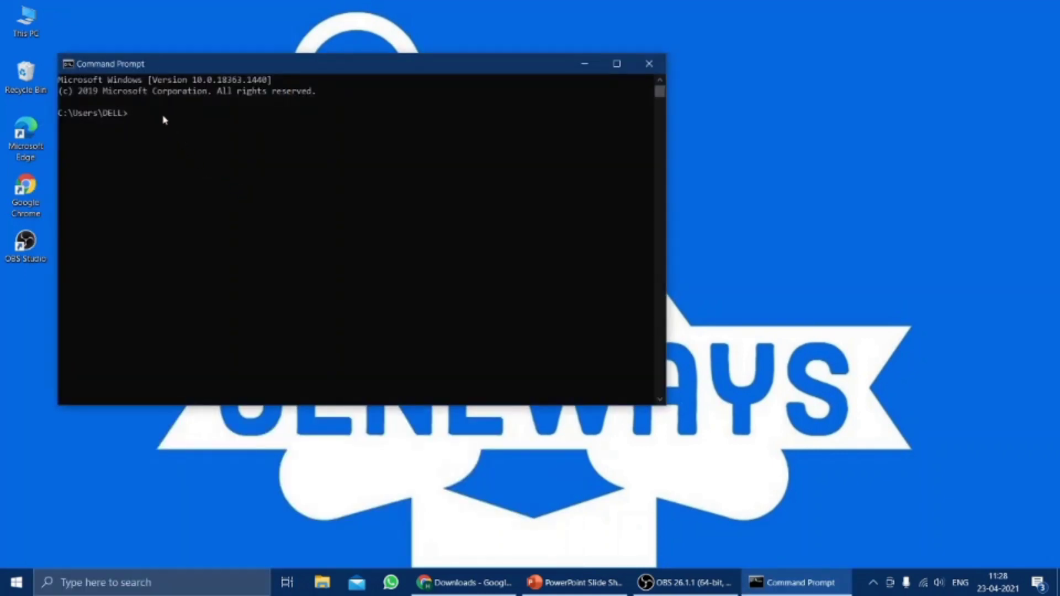
Run the python command to start the interpreter and check the reported version
left_click(135, 114)
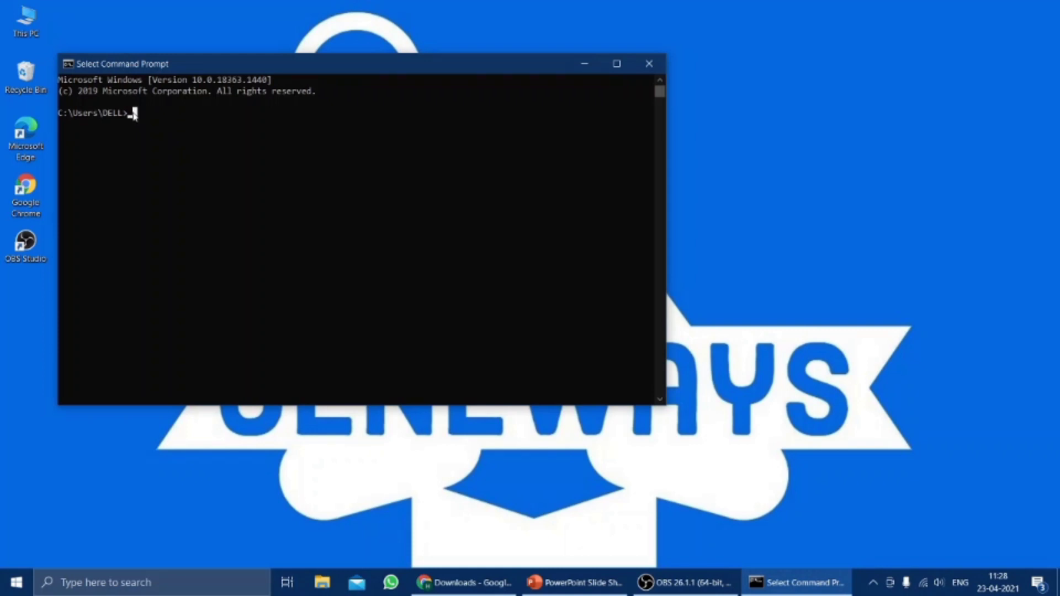
type("pyth")
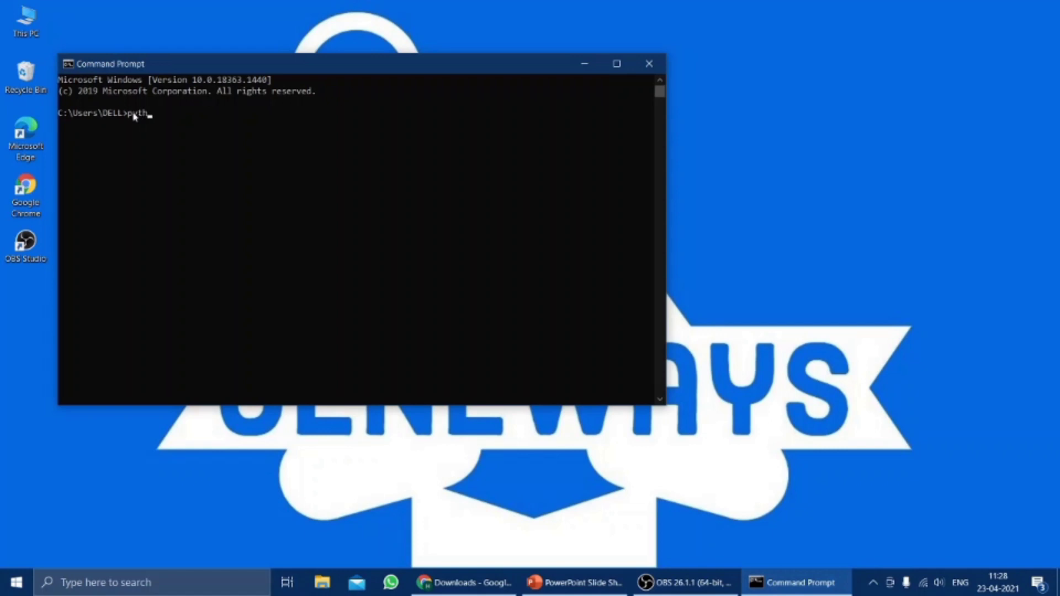
type("on")
key("Return")
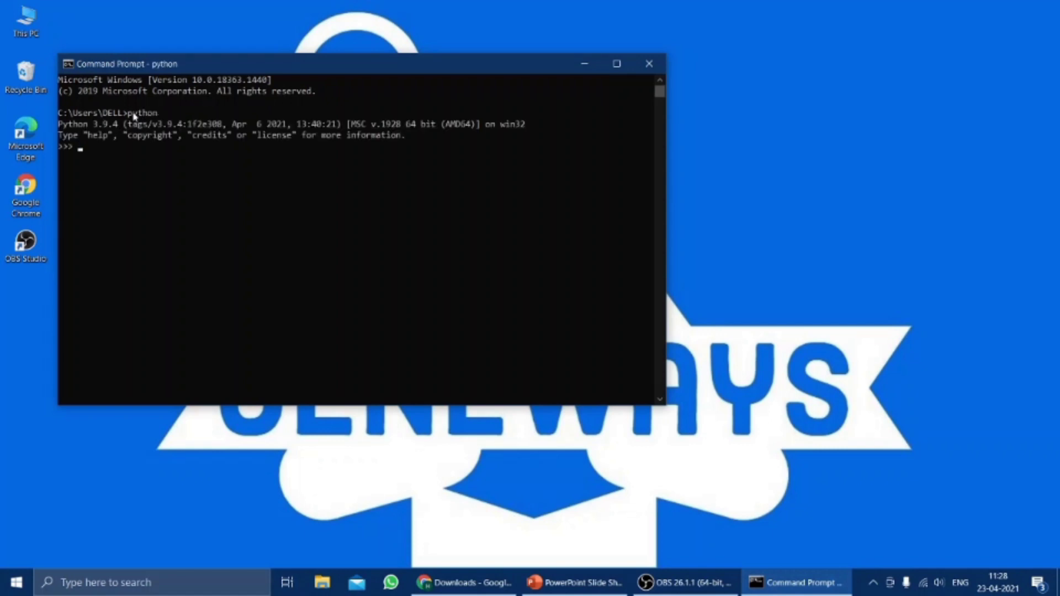
left_click_drag(60, 126, 124, 125)
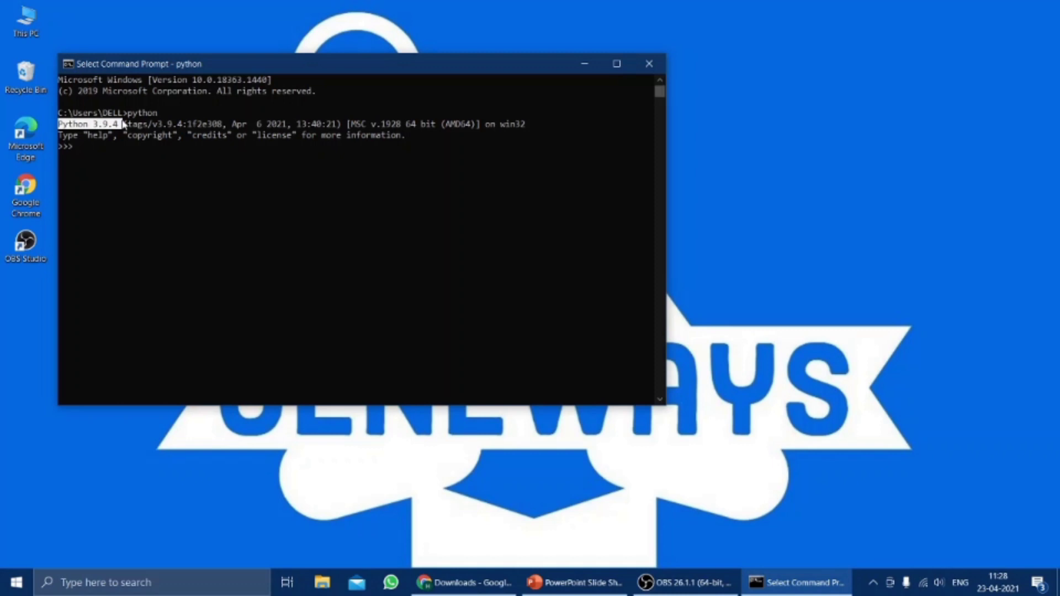
left_click(123, 125)
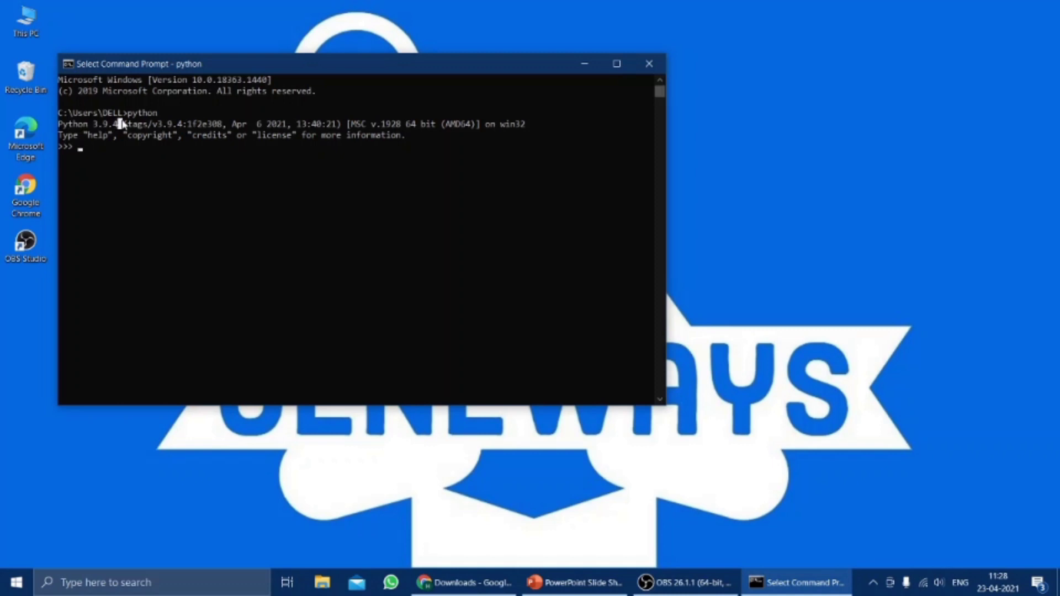
left_click(80, 147)
left_click_drag(81, 146, 167, 311)
left_click(115, 157)
left_click_drag(82, 146, 138, 148)
left_click_drag(136, 147, 118, 147)
left_click(115, 147)
key("BackSpace")
key("BackSpace")
key("BackSpace")
key("BackSpace")
key("BackSpace")
key("BackSpace")
key("Escape")
Try to run print('hello world") with mismatched quotes at the Python prompt
type("pri")
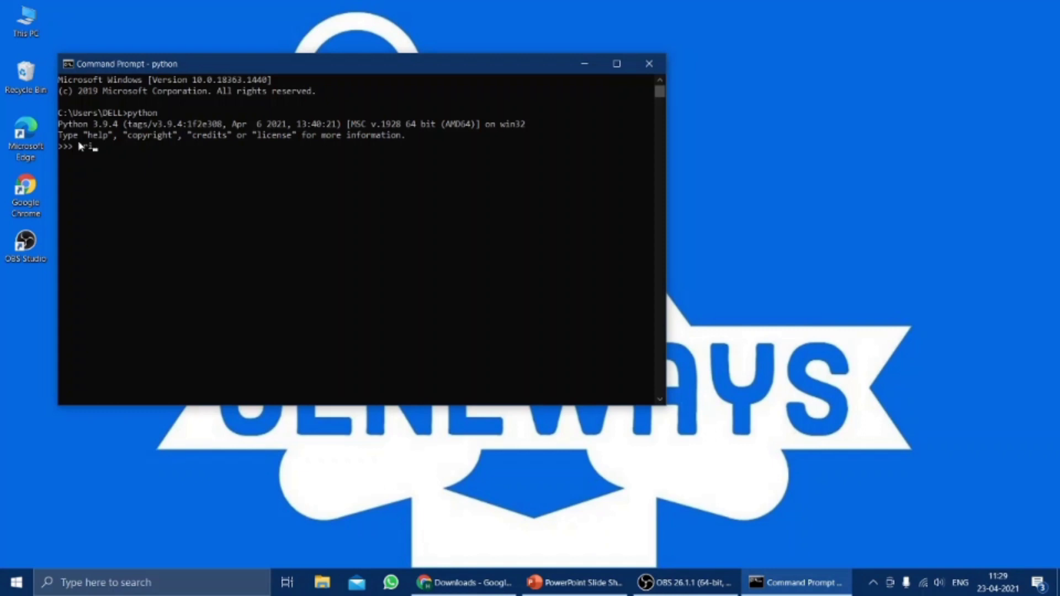
type("nt('hello")
type(" worl")
type("d")
type("')")
left_click(194, 138)
key("Escape")
key("Return")
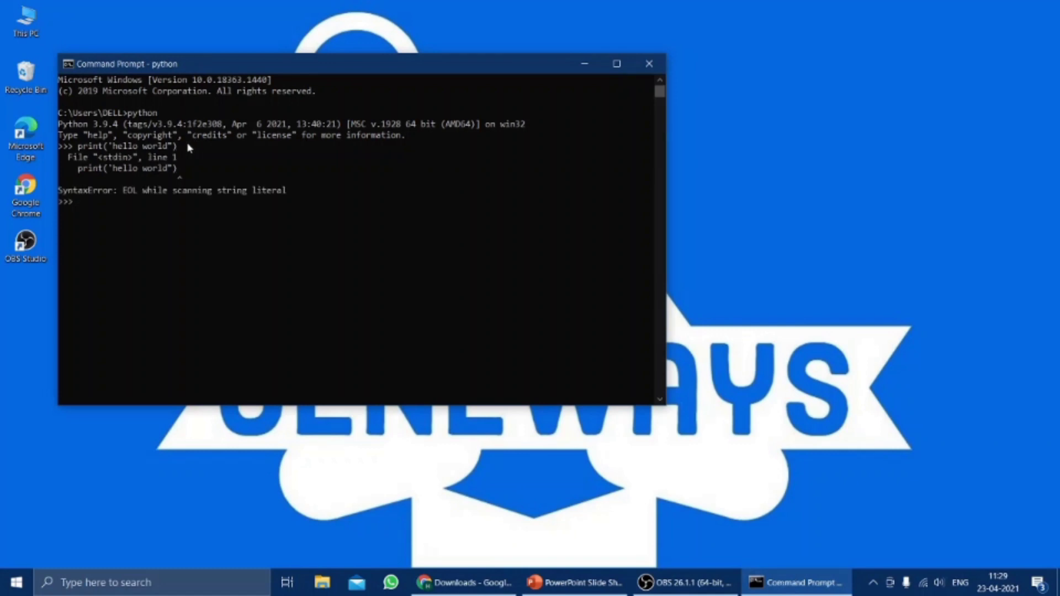
Run print("hello world") with matching double quotes at the Python prompt
left_click(188, 147)
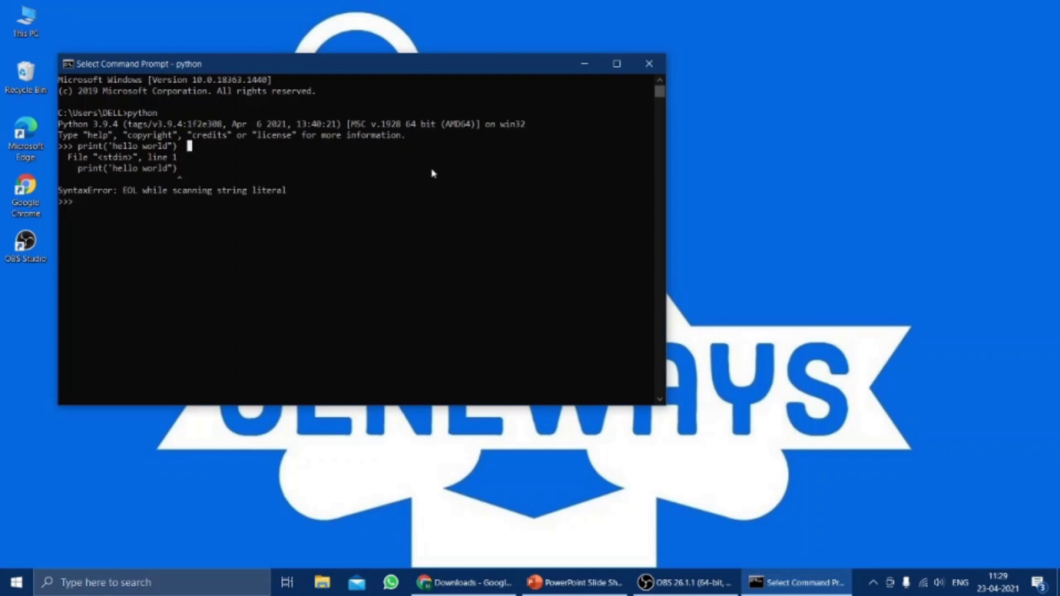
left_click(179, 147)
left_click(85, 190)
left_click(84, 202)
type("print(")
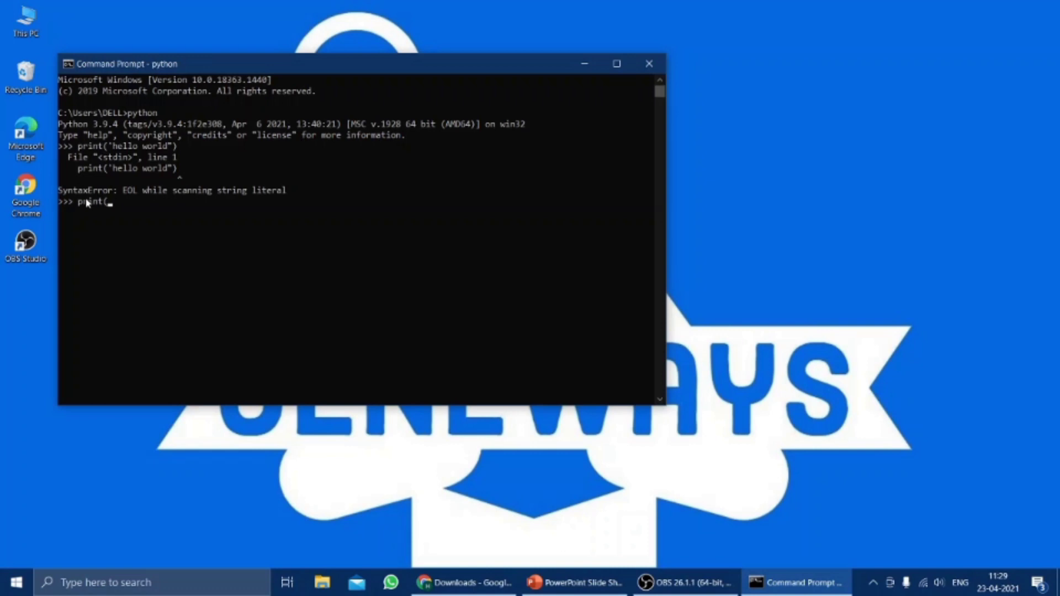
type("\"hello world\")")
key("Return")
Compare the quotes in the two print statements and examine the error and output lines below them
mouse_move(119, 202)
left_mouse_down()
mouse_move(127, 216)
mouse_move(123, 208)
left_mouse_up()
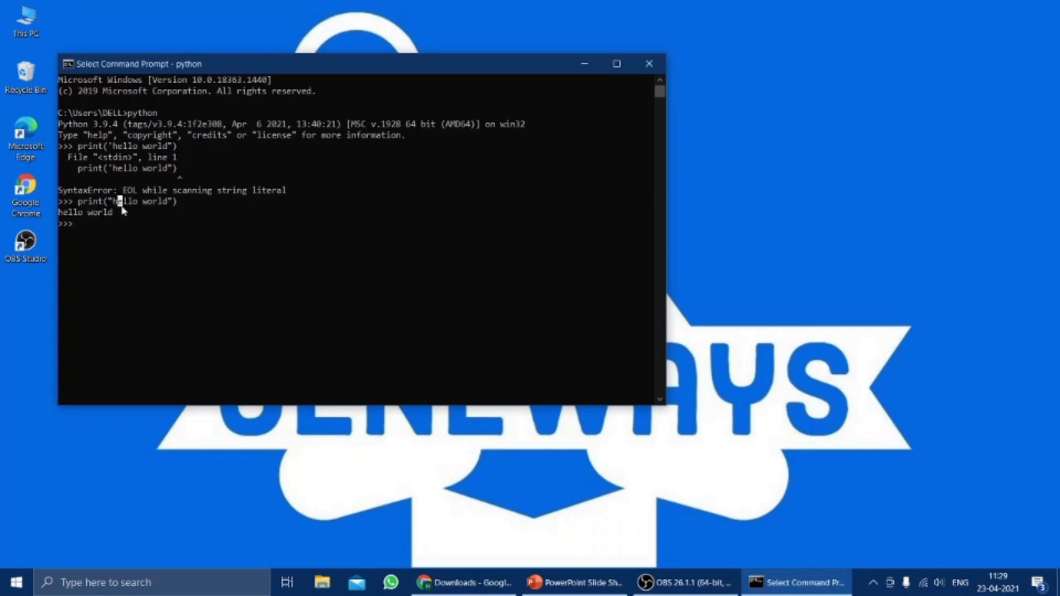
left_click_drag(74, 145, 184, 150)
left_click(179, 148)
left_click_drag(114, 147, 170, 149)
left_click_drag(67, 157, 177, 171)
left_click(185, 169)
left_click(62, 213)
left_click_drag(72, 213, 129, 214)
left_click(128, 214)
Try to leave the Python interpreter with exit, without parentheses
left_click(112, 224)
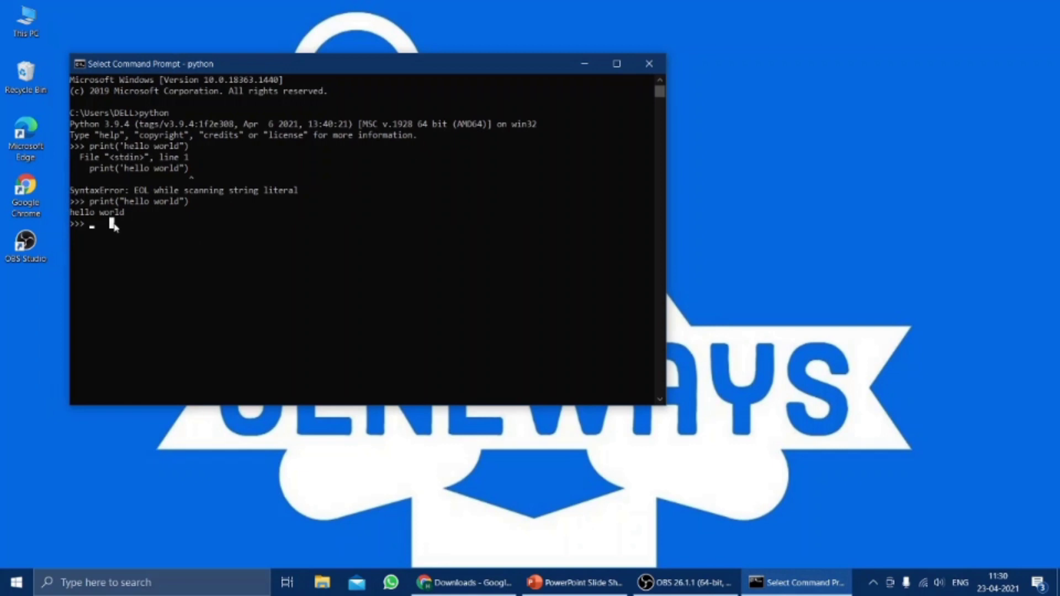
type("exit")
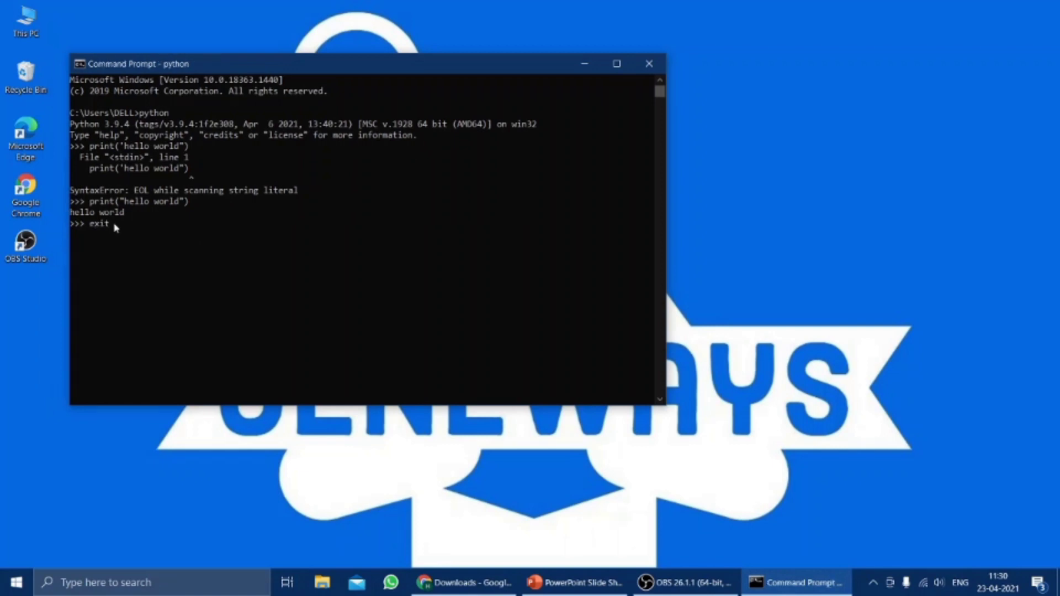
key("Return")
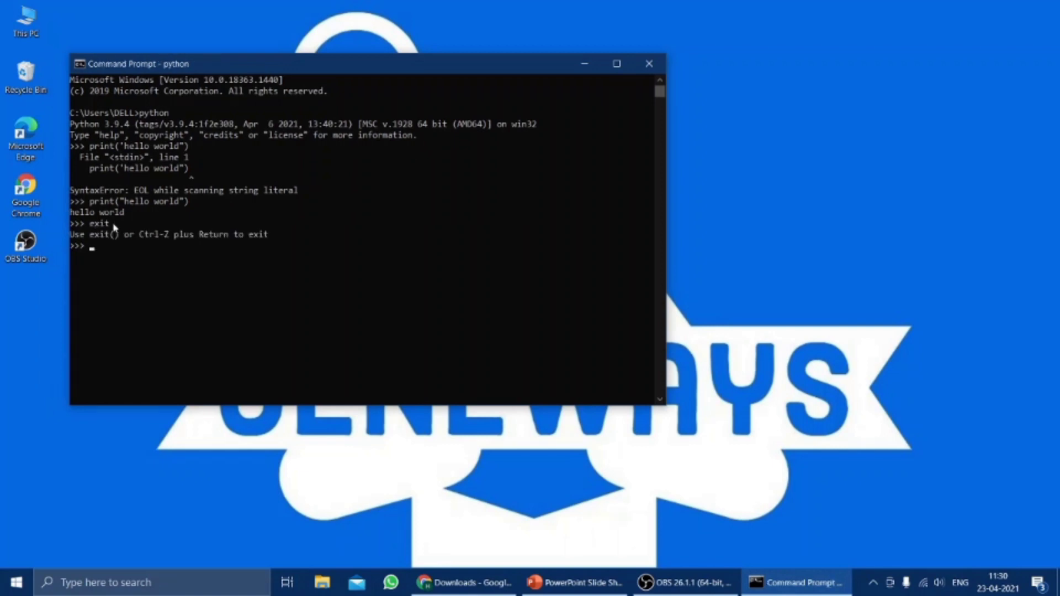
left_click_drag(88, 223, 119, 224)
left_click(117, 224)
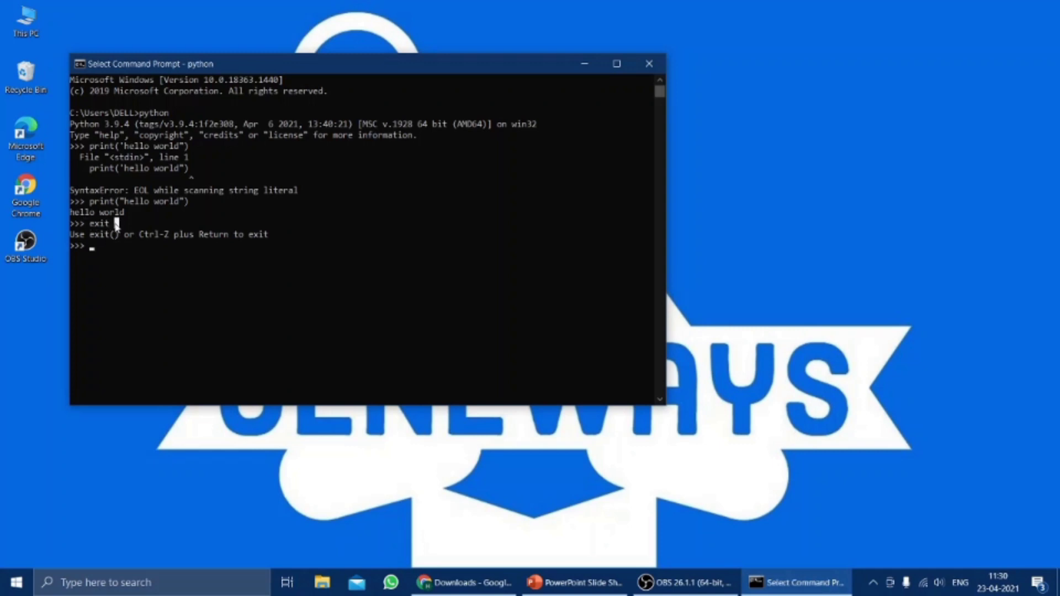
Run exit() to leave the Python interpreter and return to the system command prompt
left_click(98, 249)
type("exit")
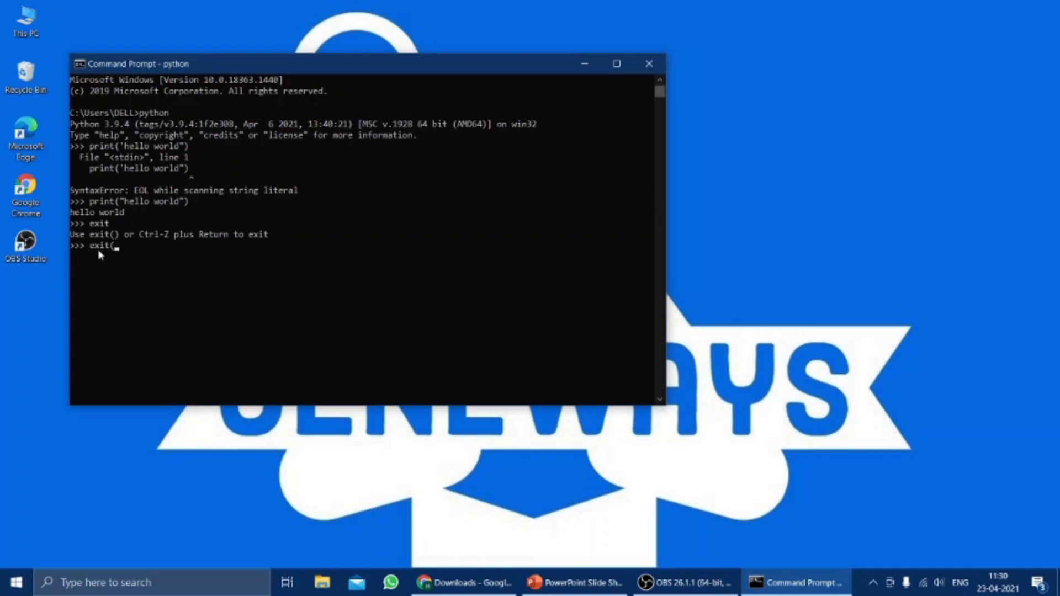
type("()")
left_click_drag(108, 244, 120, 246)
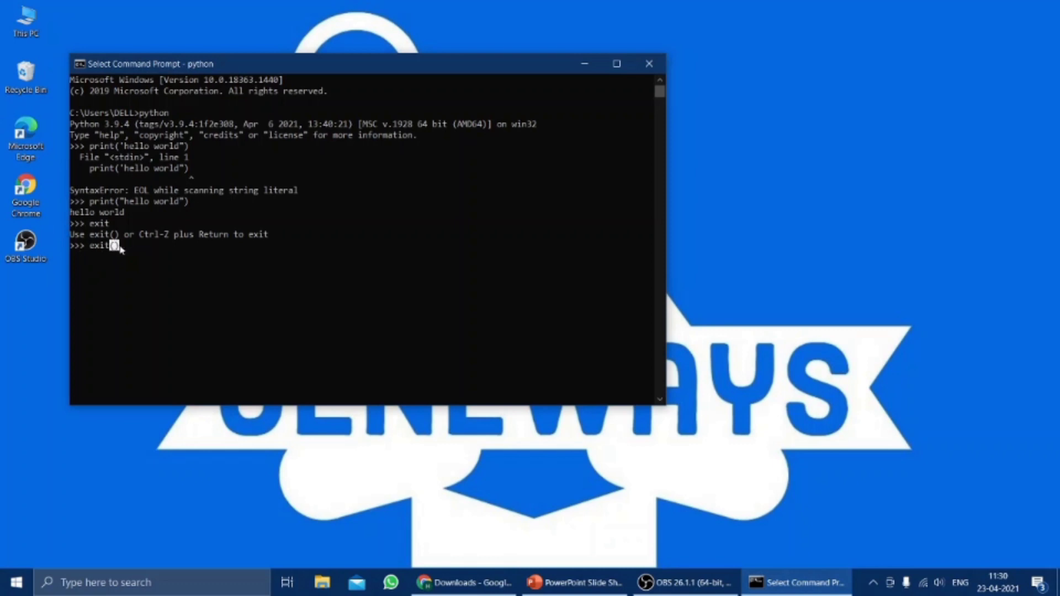
mouse_move(106, 247)
left_mouse_down()
mouse_move(89, 247)
mouse_move(115, 251)
left_mouse_up()
left_click(112, 243)
key("Escape")
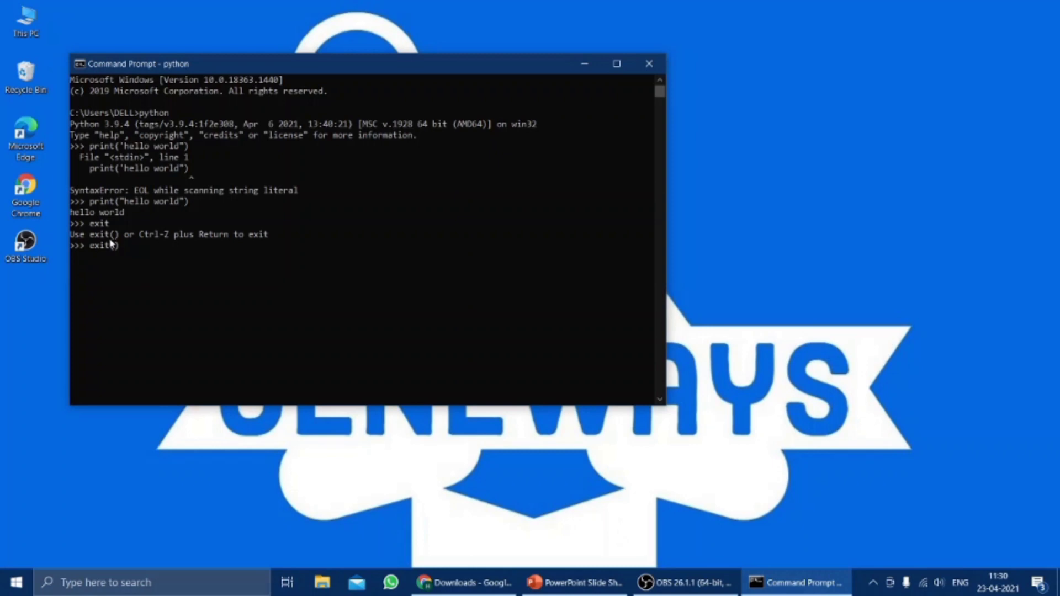
left_click(122, 247)
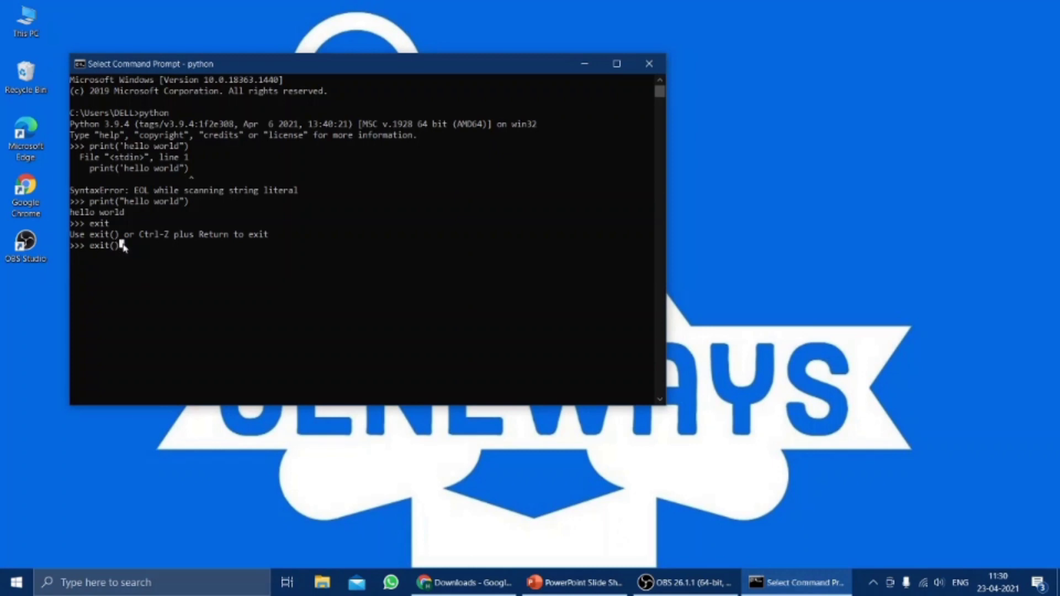
left_click(117, 247)
left_click(126, 247)
key("Escape")
key("Return")
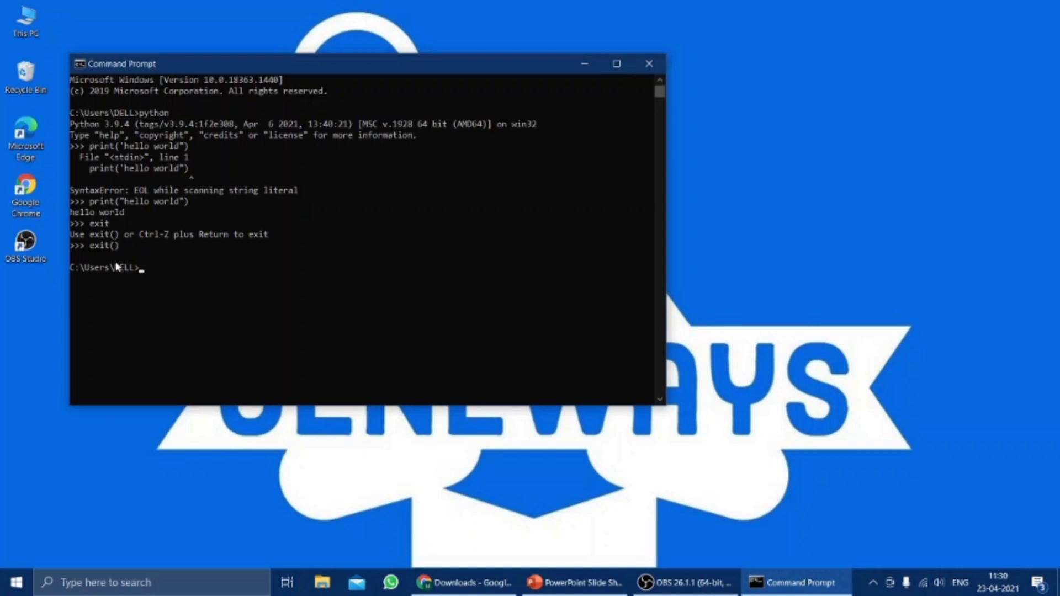
left_click_drag(78, 265, 123, 266)
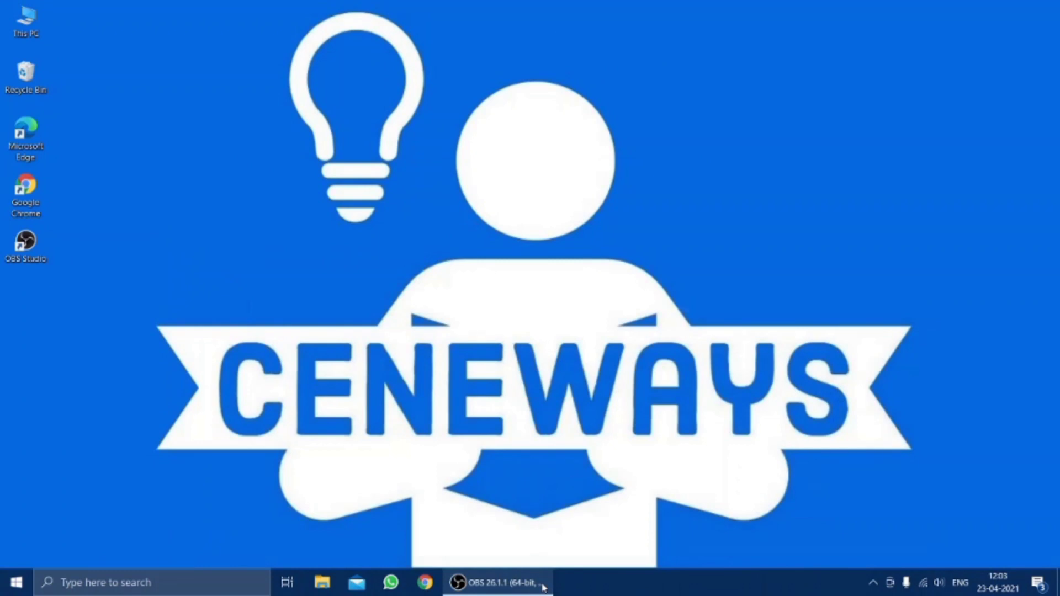
left_click(263, 584)
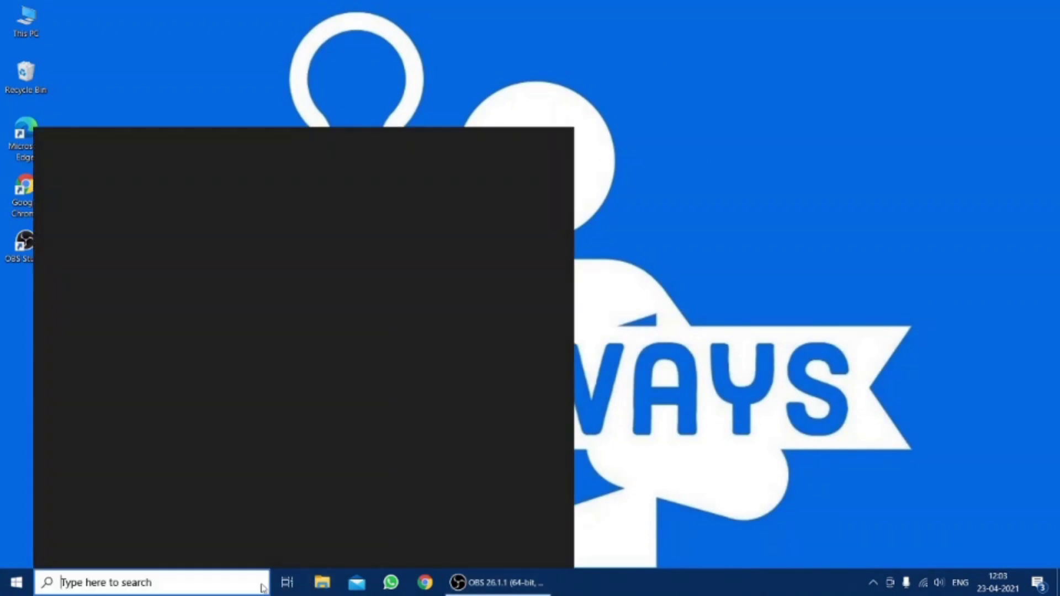
type("python")
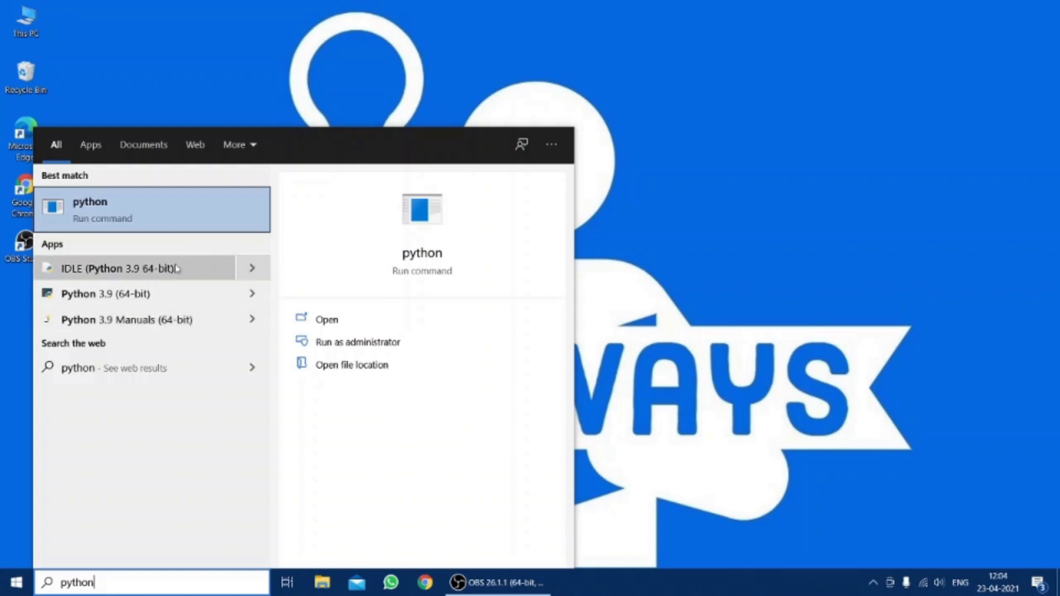
left_click(322, 327)
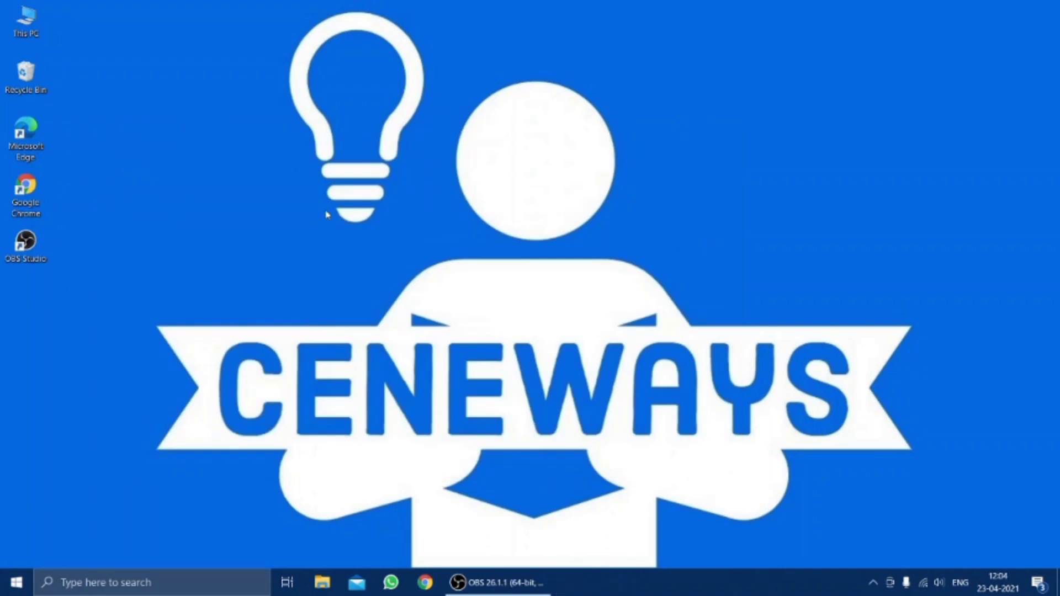
Search Windows for idle, open IDLE (Python 3.9 64-bit), and maximize its shell window
left_click(249, 586)
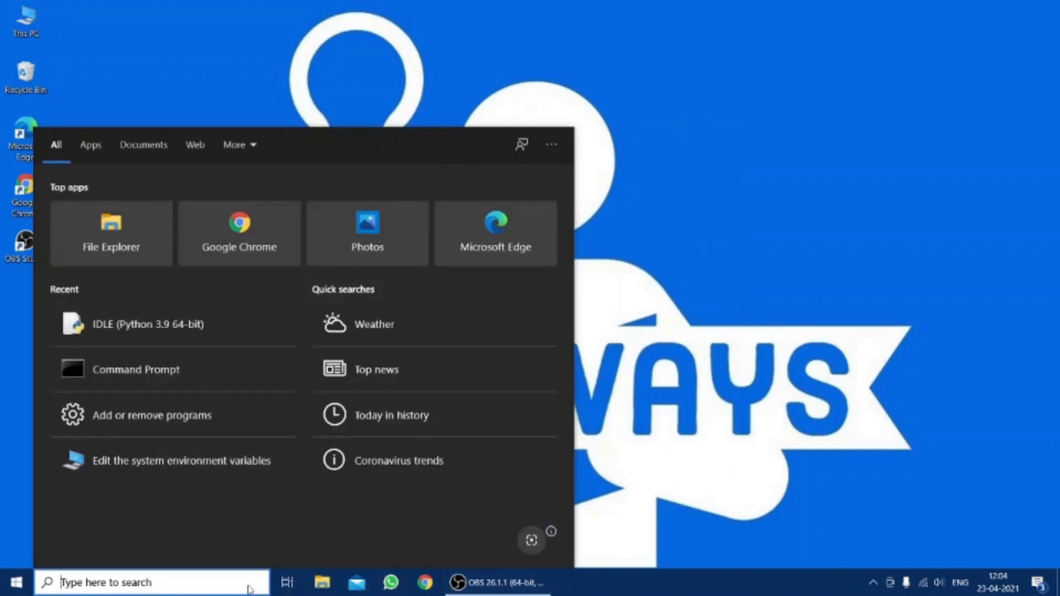
type("idle")
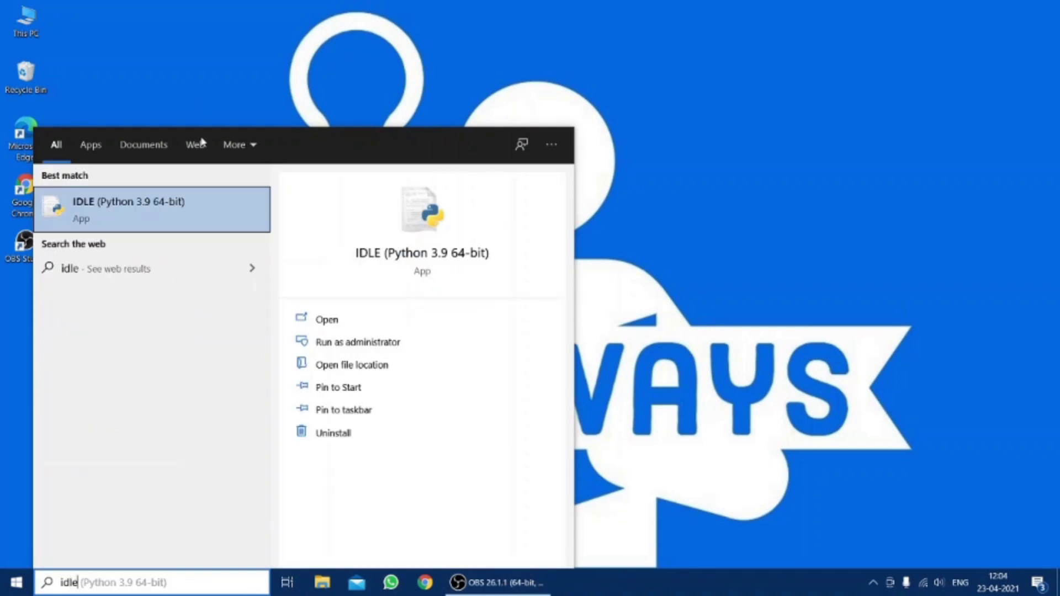
left_click(210, 199)
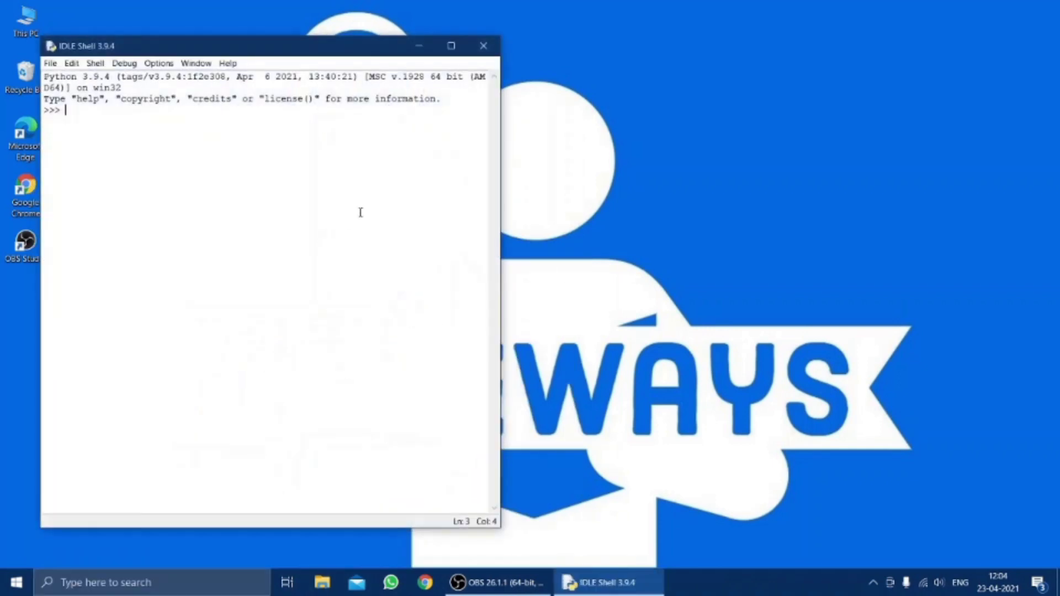
left_click(451, 50)
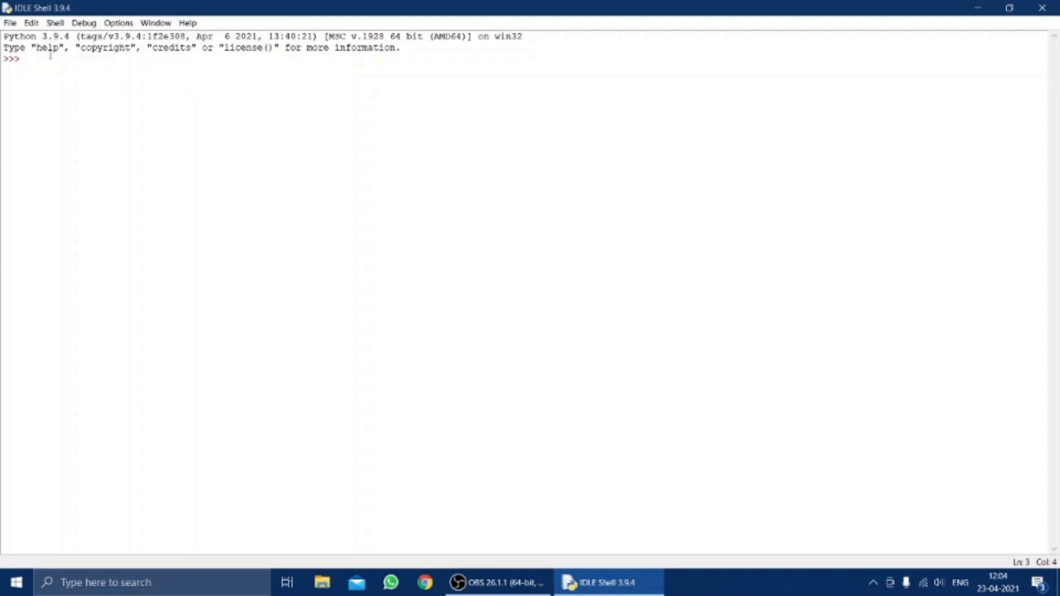
Run print("hello world") in the IDLE shell and highlight the output line
type("print(\"hello world\")")
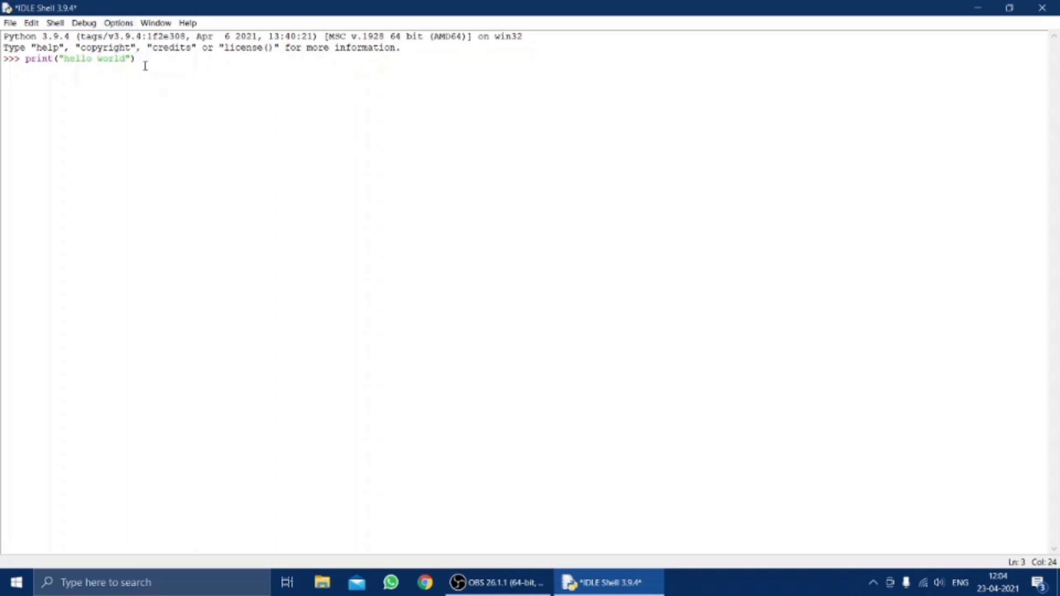
left_click_drag(136, 60, 95, 60)
left_click(95, 60)
key("Return")
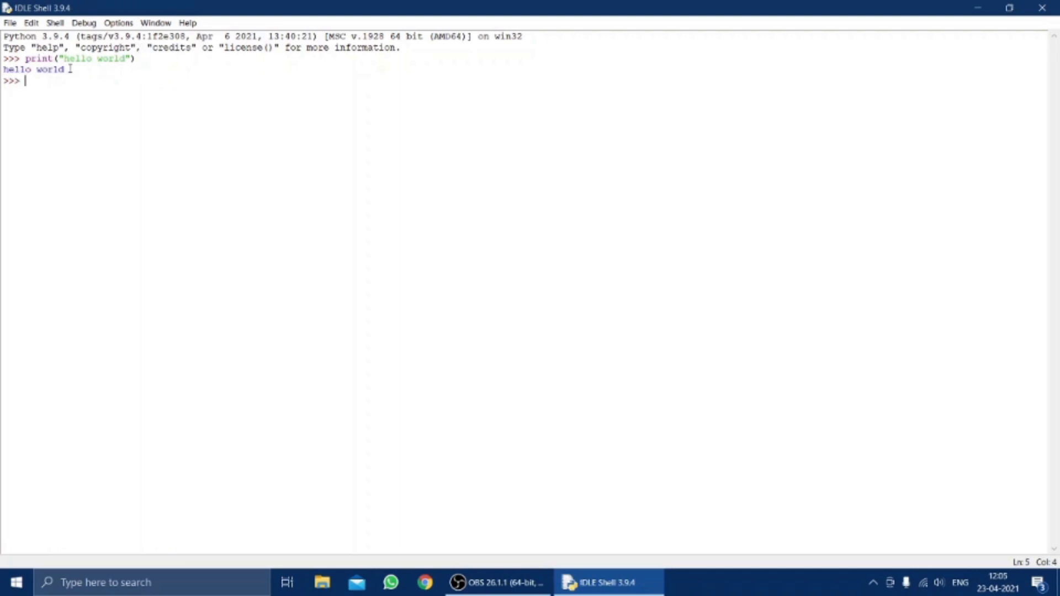
left_click_drag(67, 70, 3, 80)
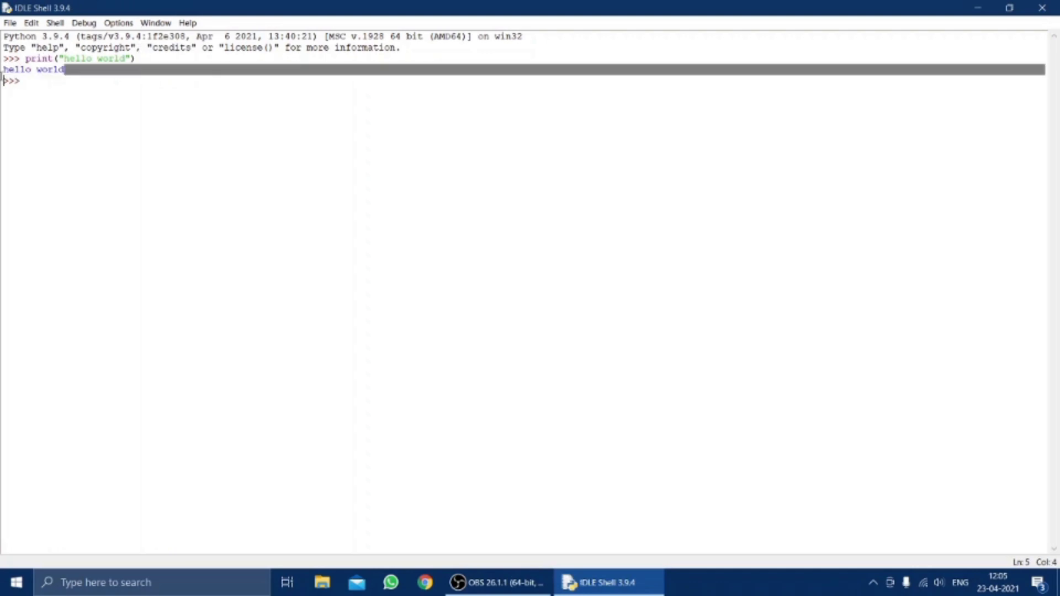
Run print("welcome to ceneways channel") at the IDLE shell prompt
left_click(24, 81)
type("pr")
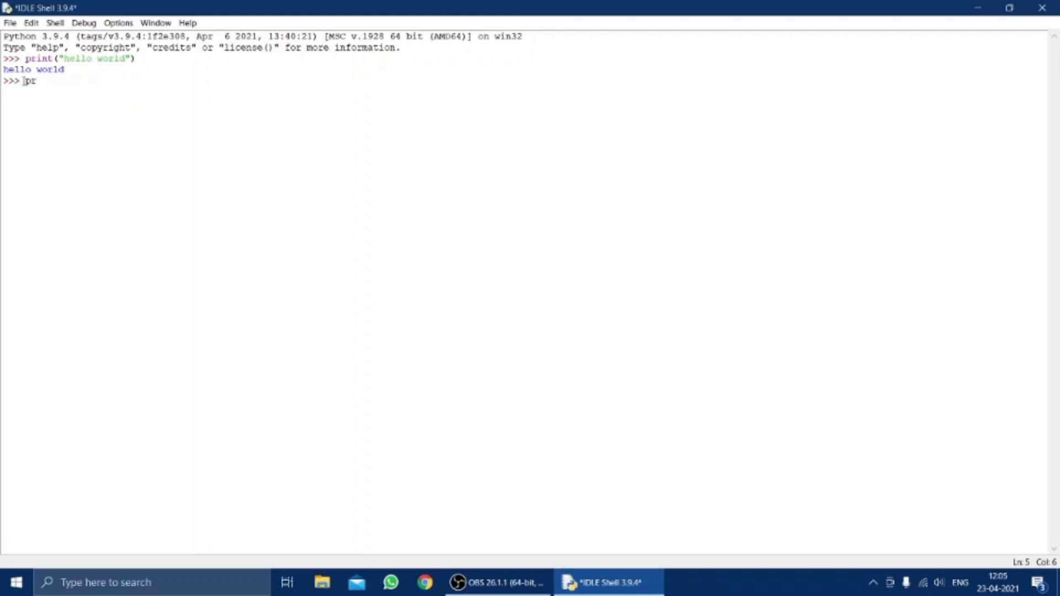
type("int")
type("t")
type("(")
type("\"")
type("we")
type("lc")
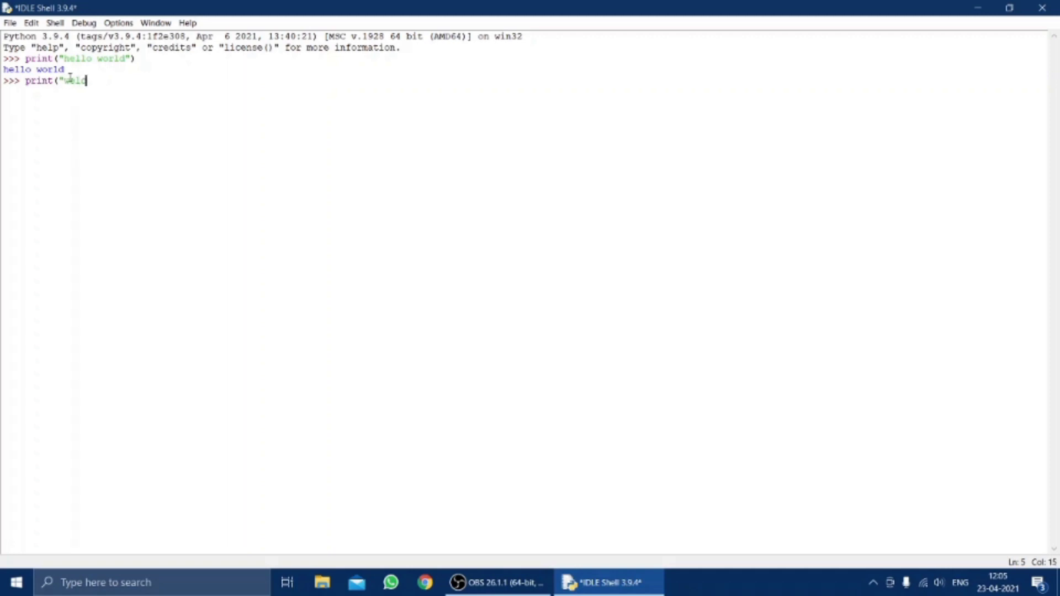
type("ome to ")
type("cenewa")
type("ys co")
type("ann")
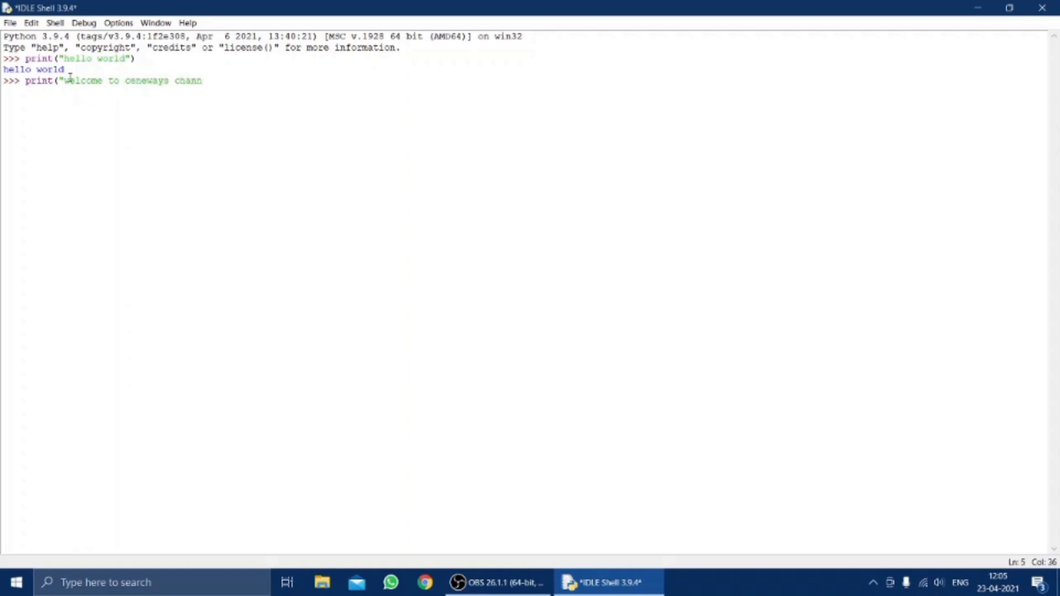
type("el\")")
key("Return")
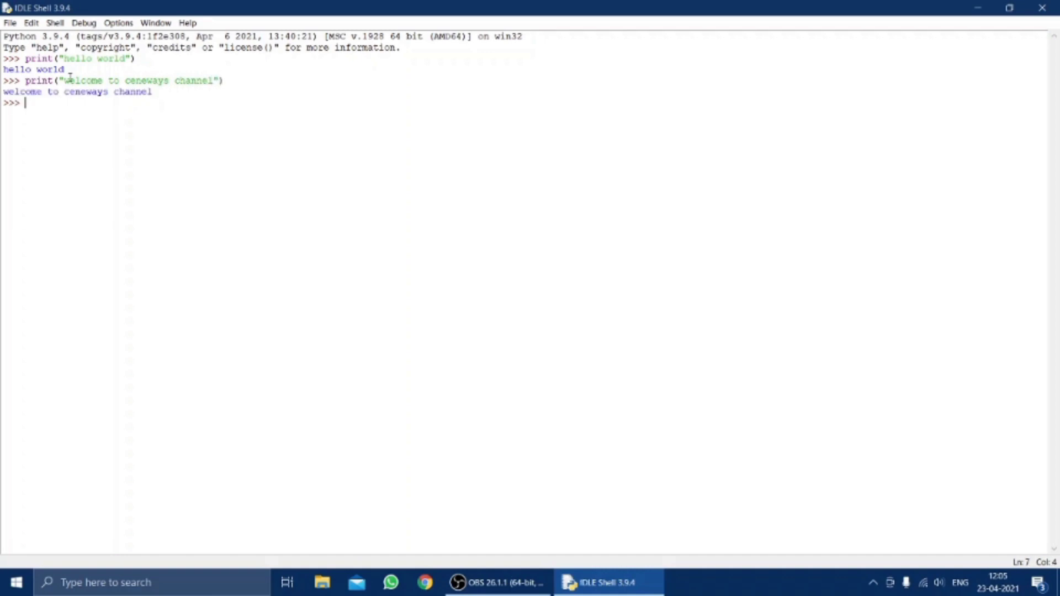
left_click_drag(5, 56, 131, 102)
left_click(162, 99)
left_click_drag(26, 81, 169, 91)
left_click(163, 92)
left_click(60, 23)
left_click(158, 244)
left_click(154, 204)
Open a new blank editor file from IDLE and close it again without adding code
left_click(10, 23)
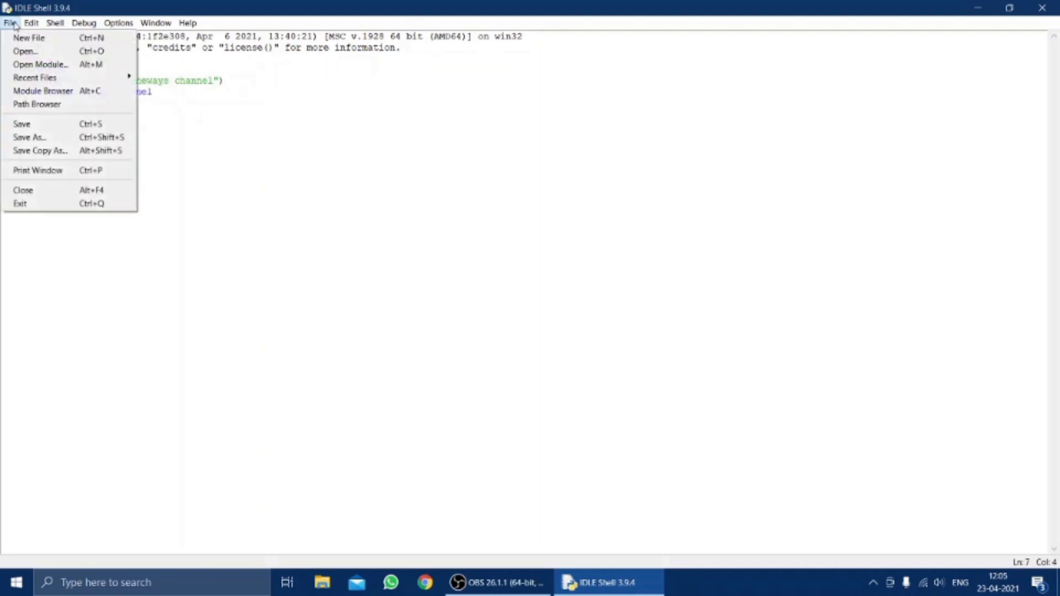
left_click(31, 35)
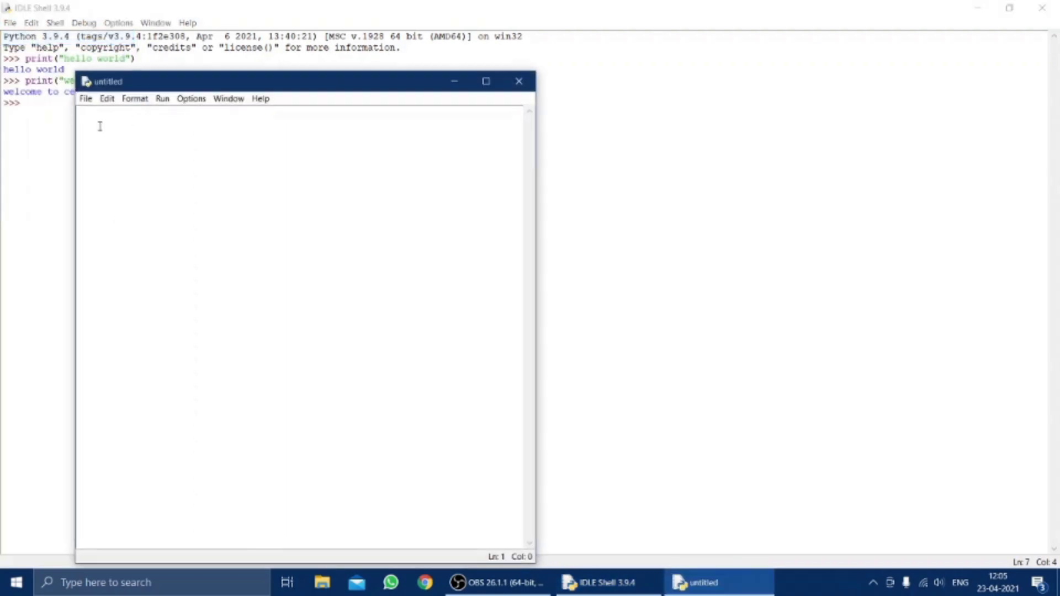
triple_click(347, 360)
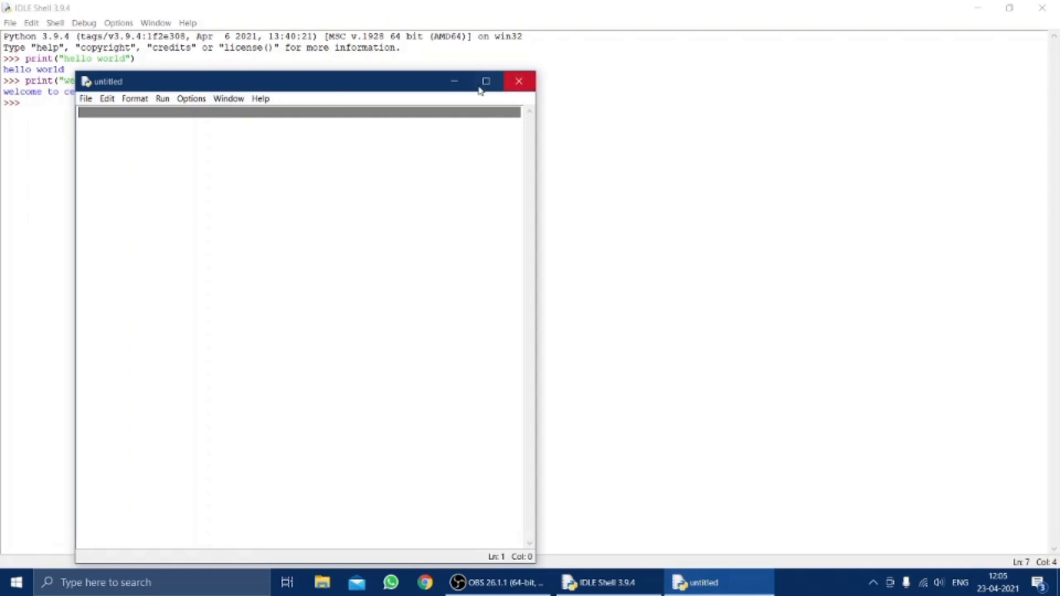
left_click(519, 83)
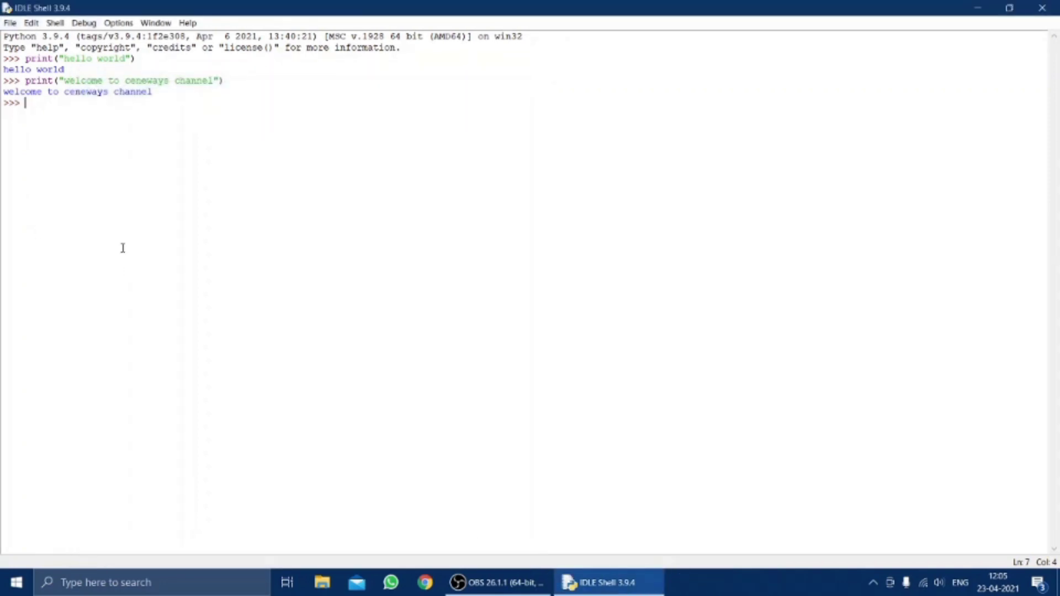
Save the IDLE shell session as prog1 in the Python39 tcl folder, using the Python files type
key("ctrl+s")
double_click(306, 224)
left_click(260, 285)
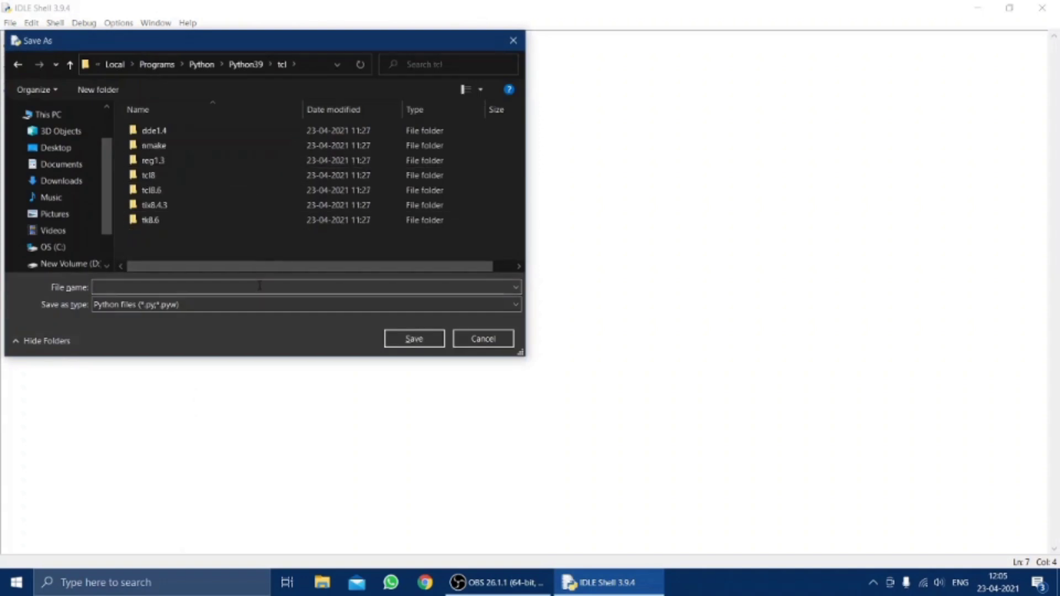
left_click(259, 283)
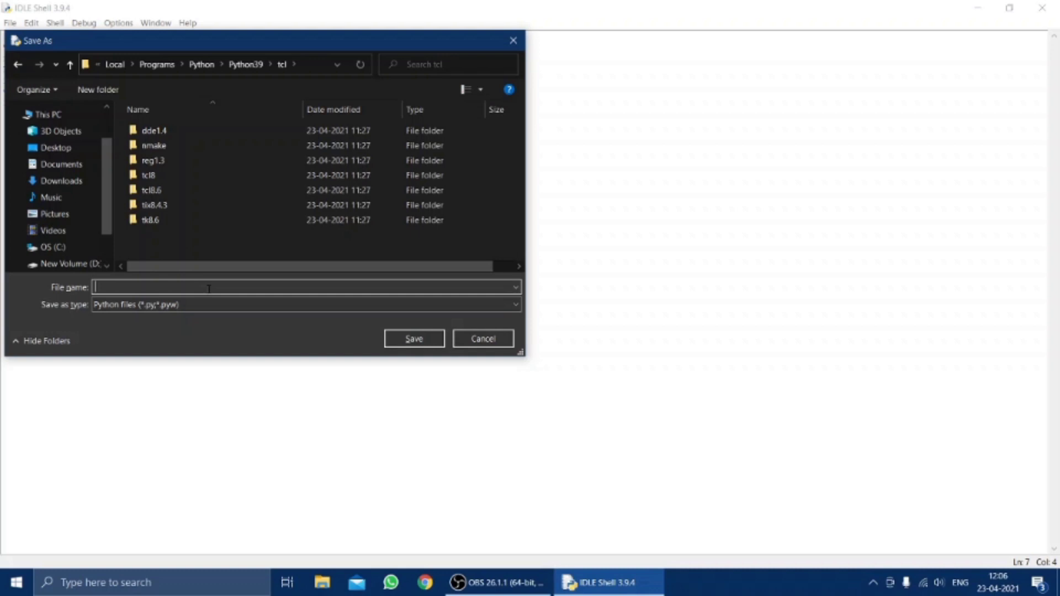
type("prog1")
left_click(268, 310)
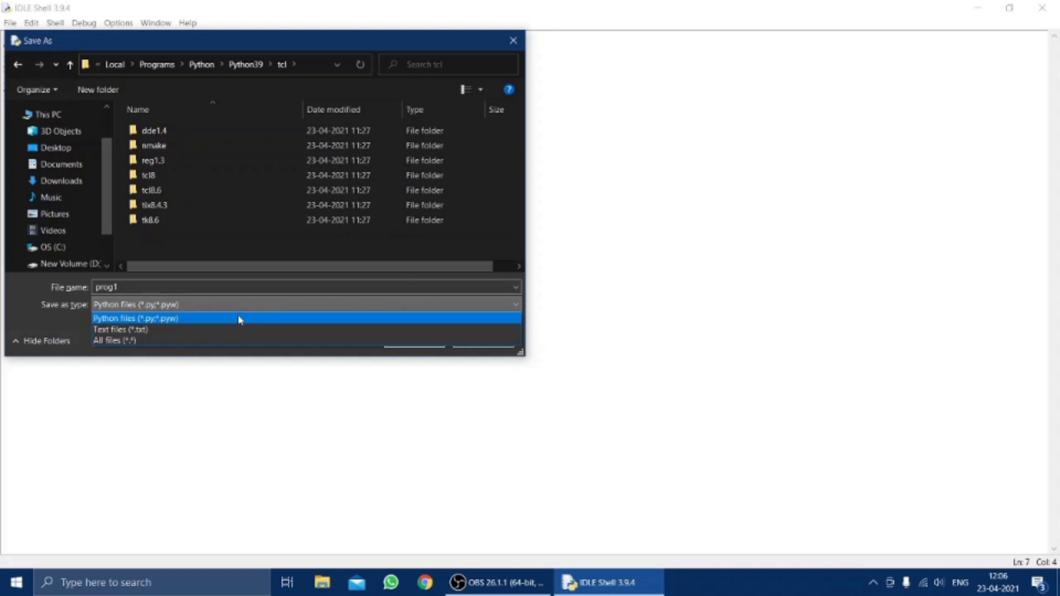
left_click(219, 302)
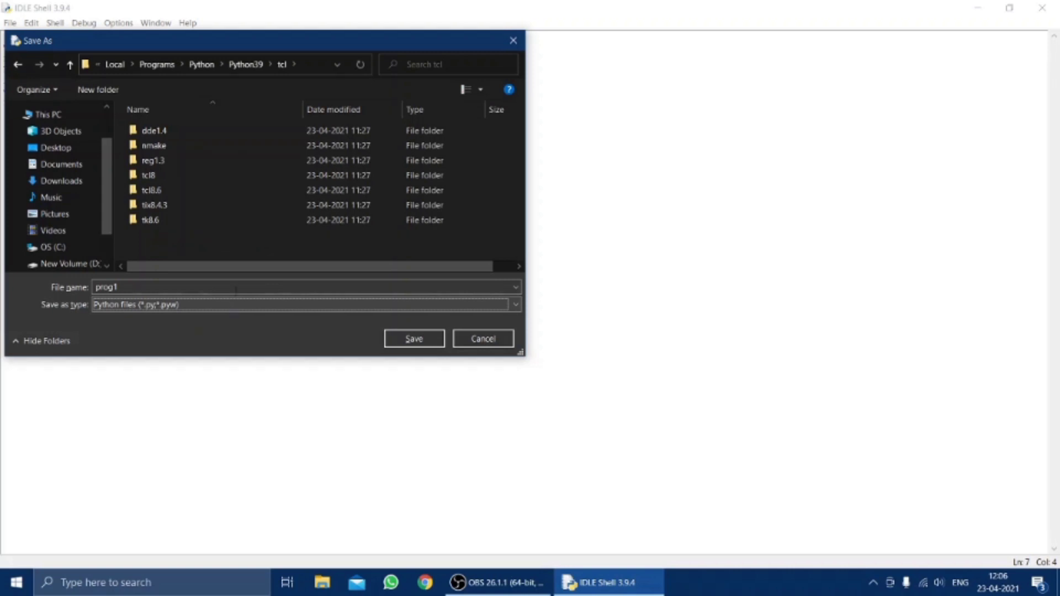
left_click(414, 340)
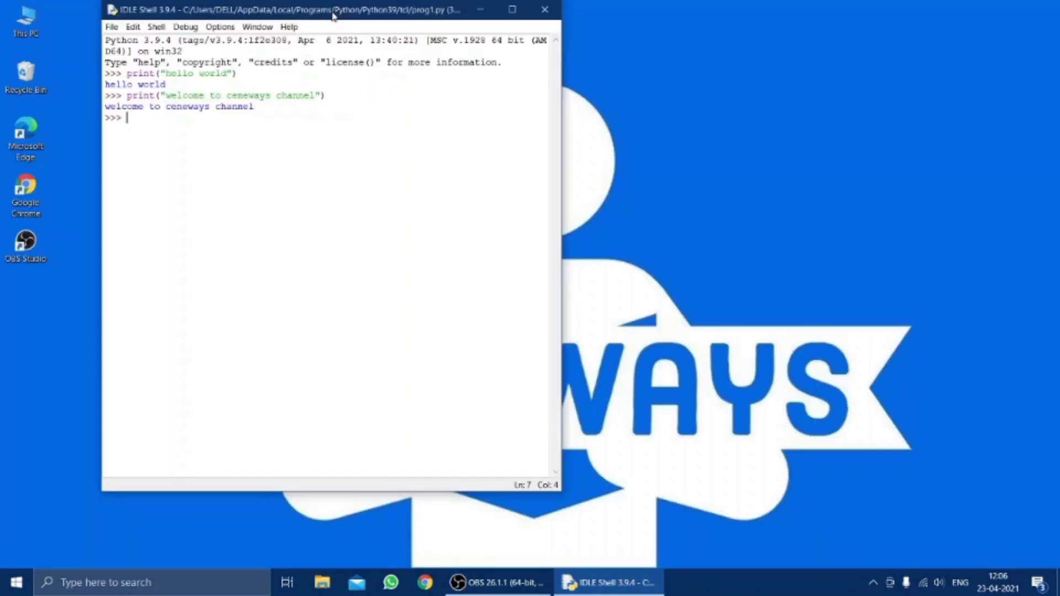
double_click(311, 10)
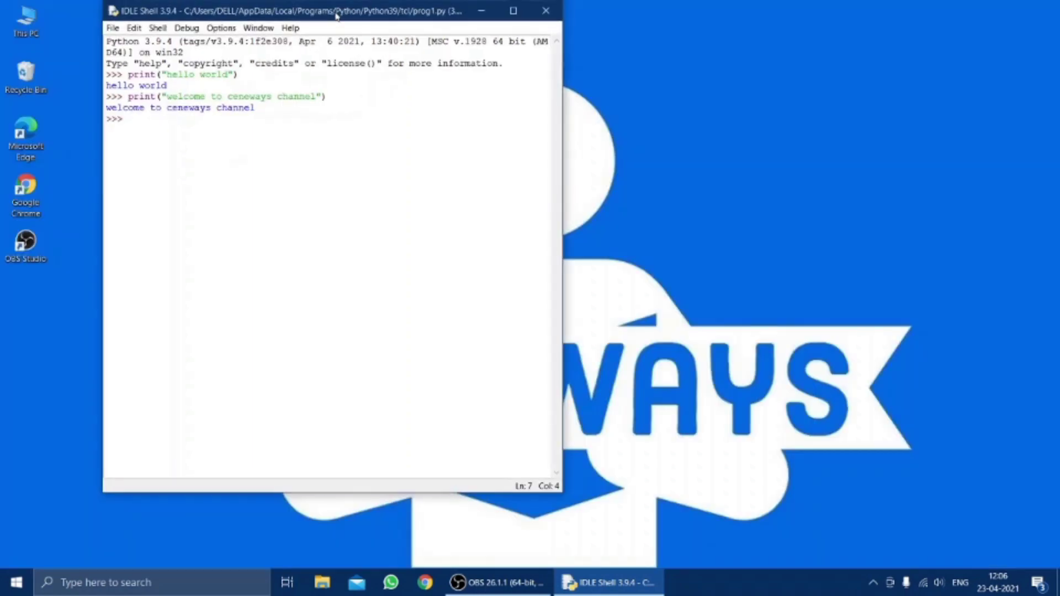